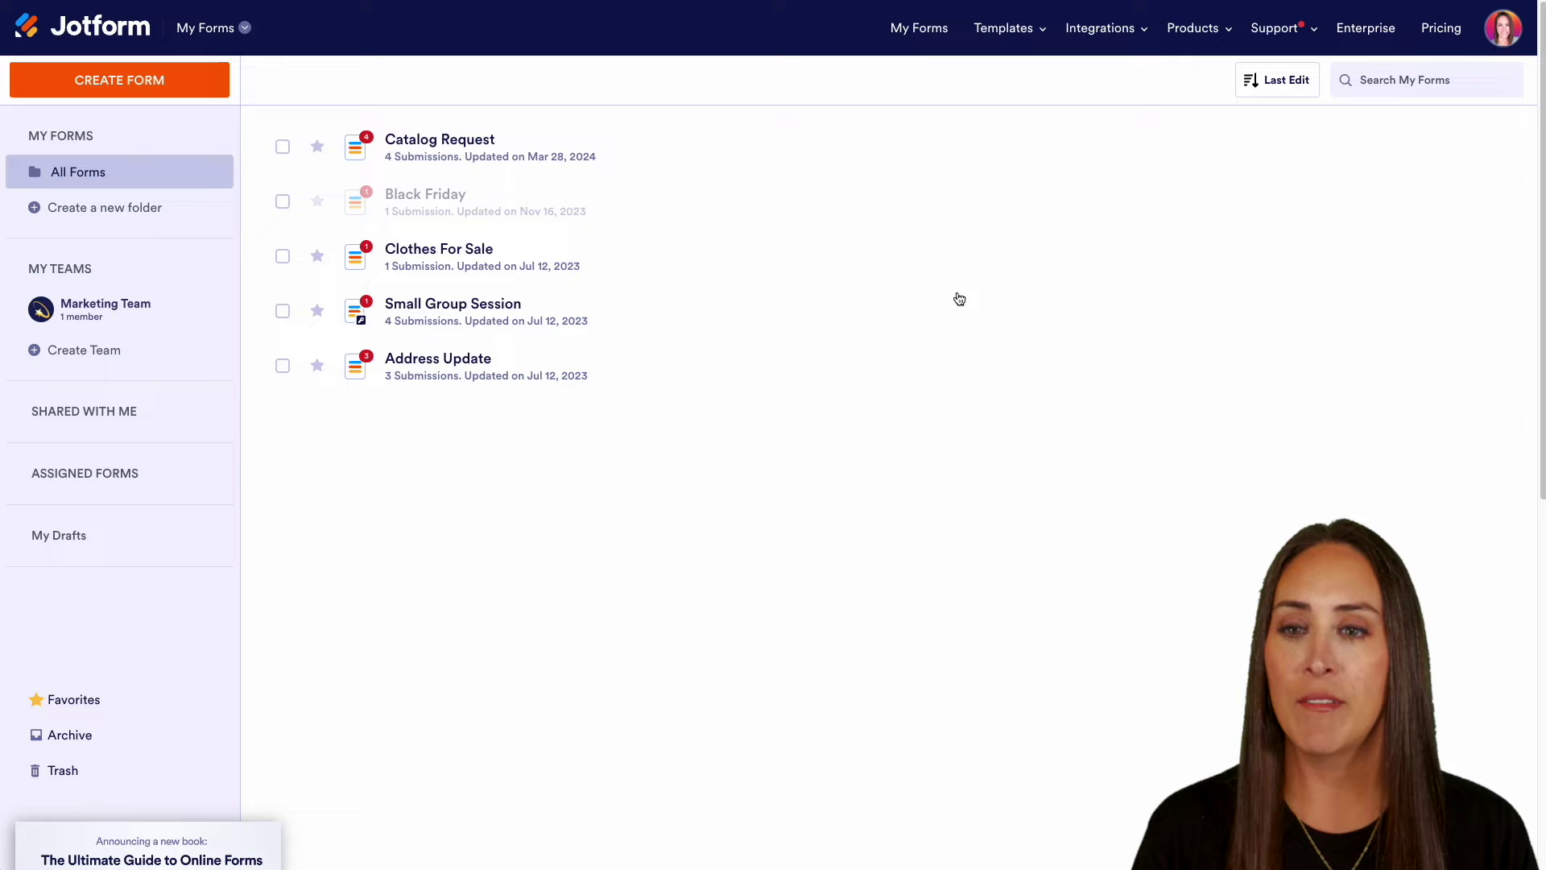
Open the Catalog Request form's four submissions in Jotform Tables from My Forms
mouse_move(566, 165)
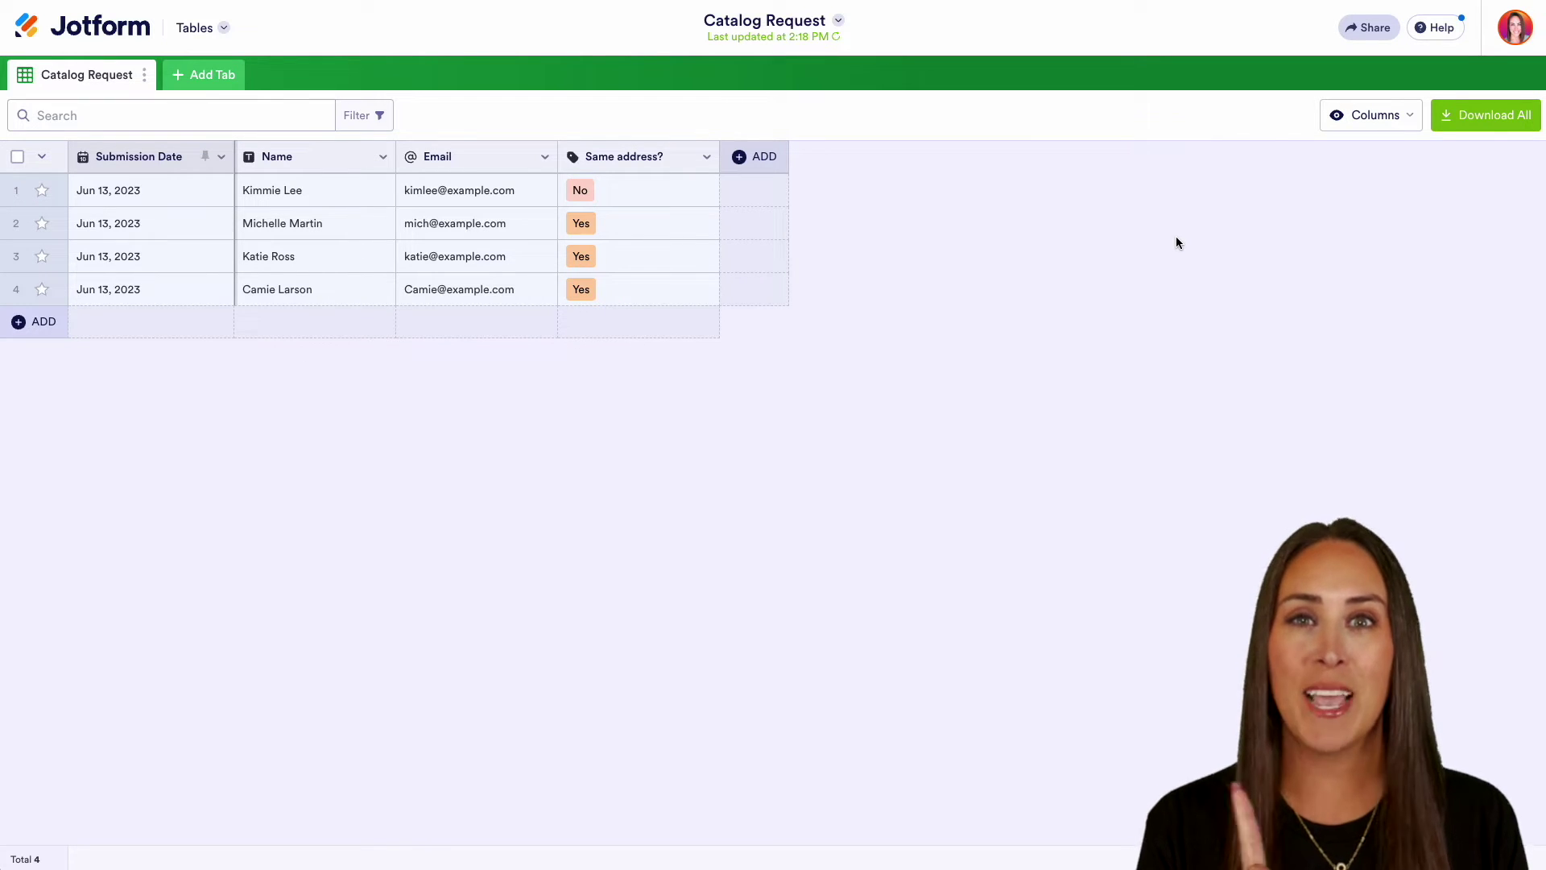
Create a Calendar tab linked to Catalog Request, with Submission Date as the start date
left_click(216, 78)
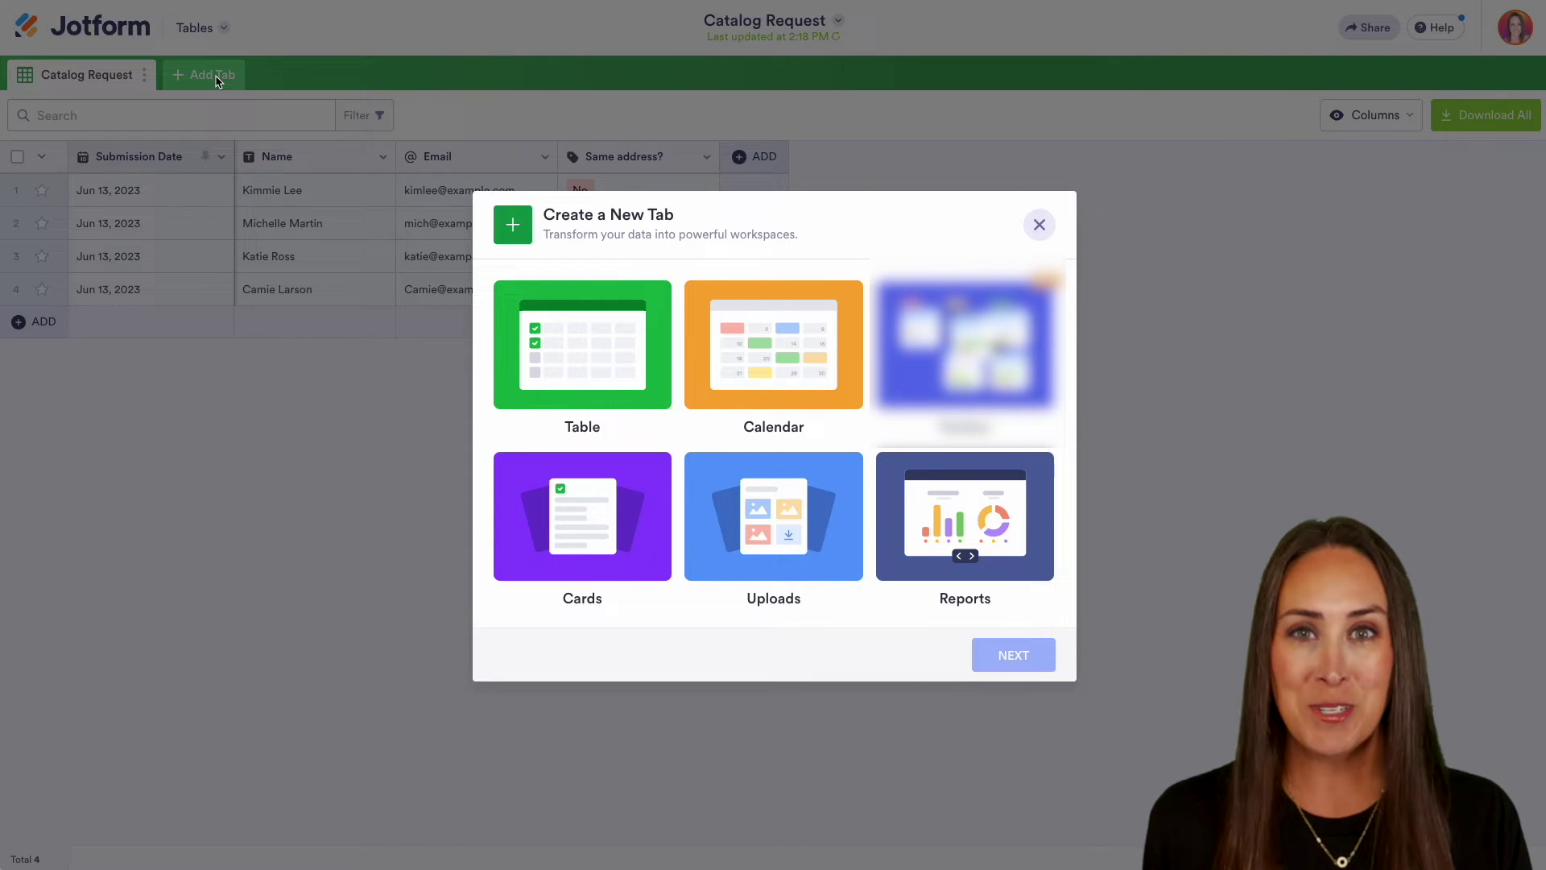
left_click(771, 339)
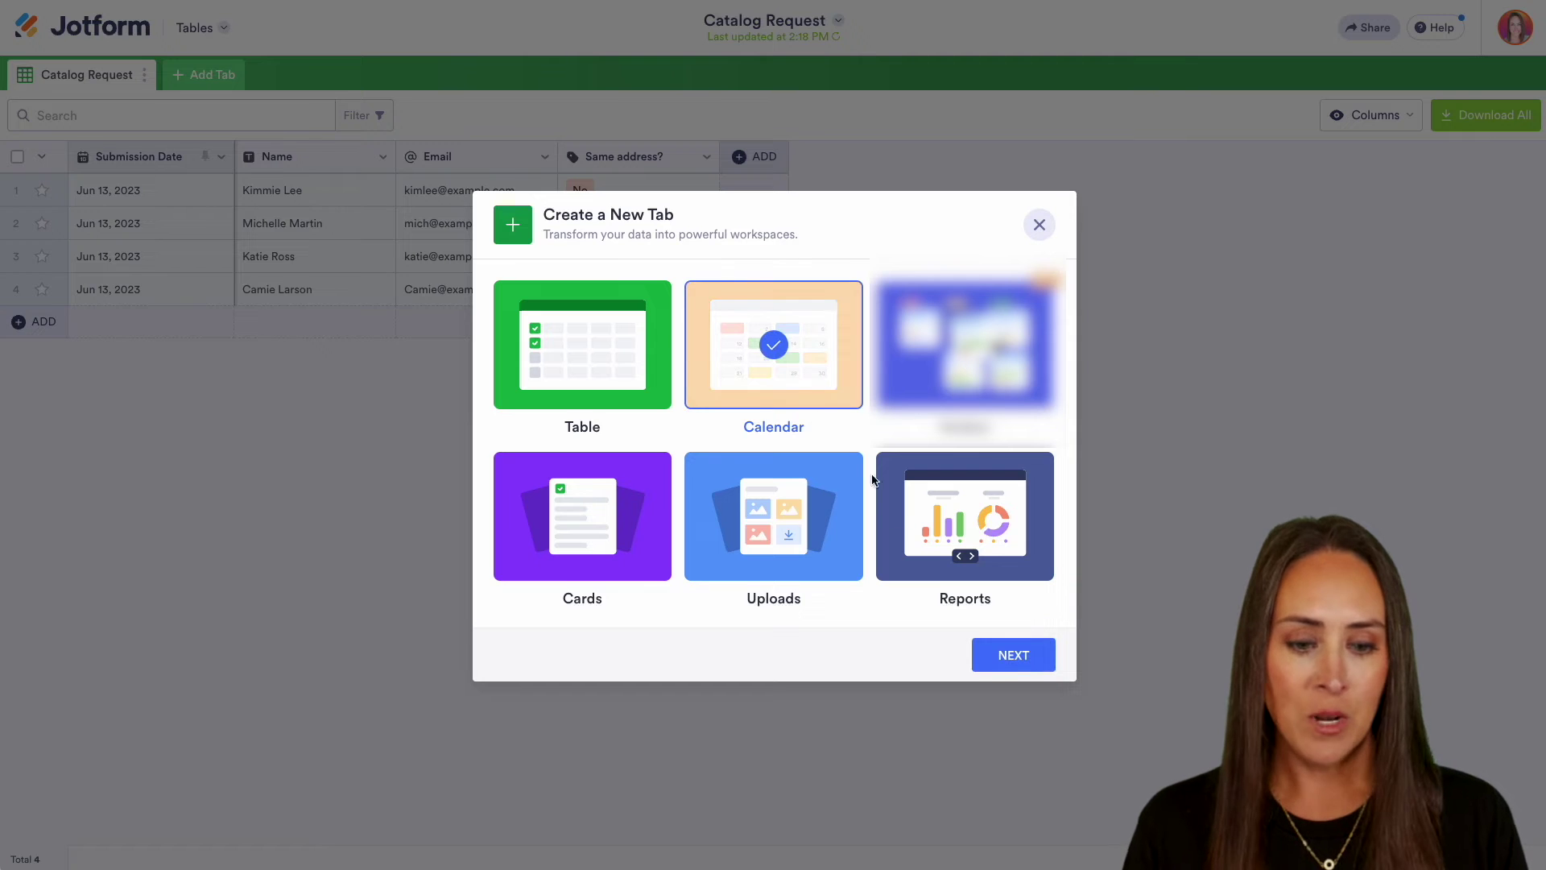
left_click(1013, 656)
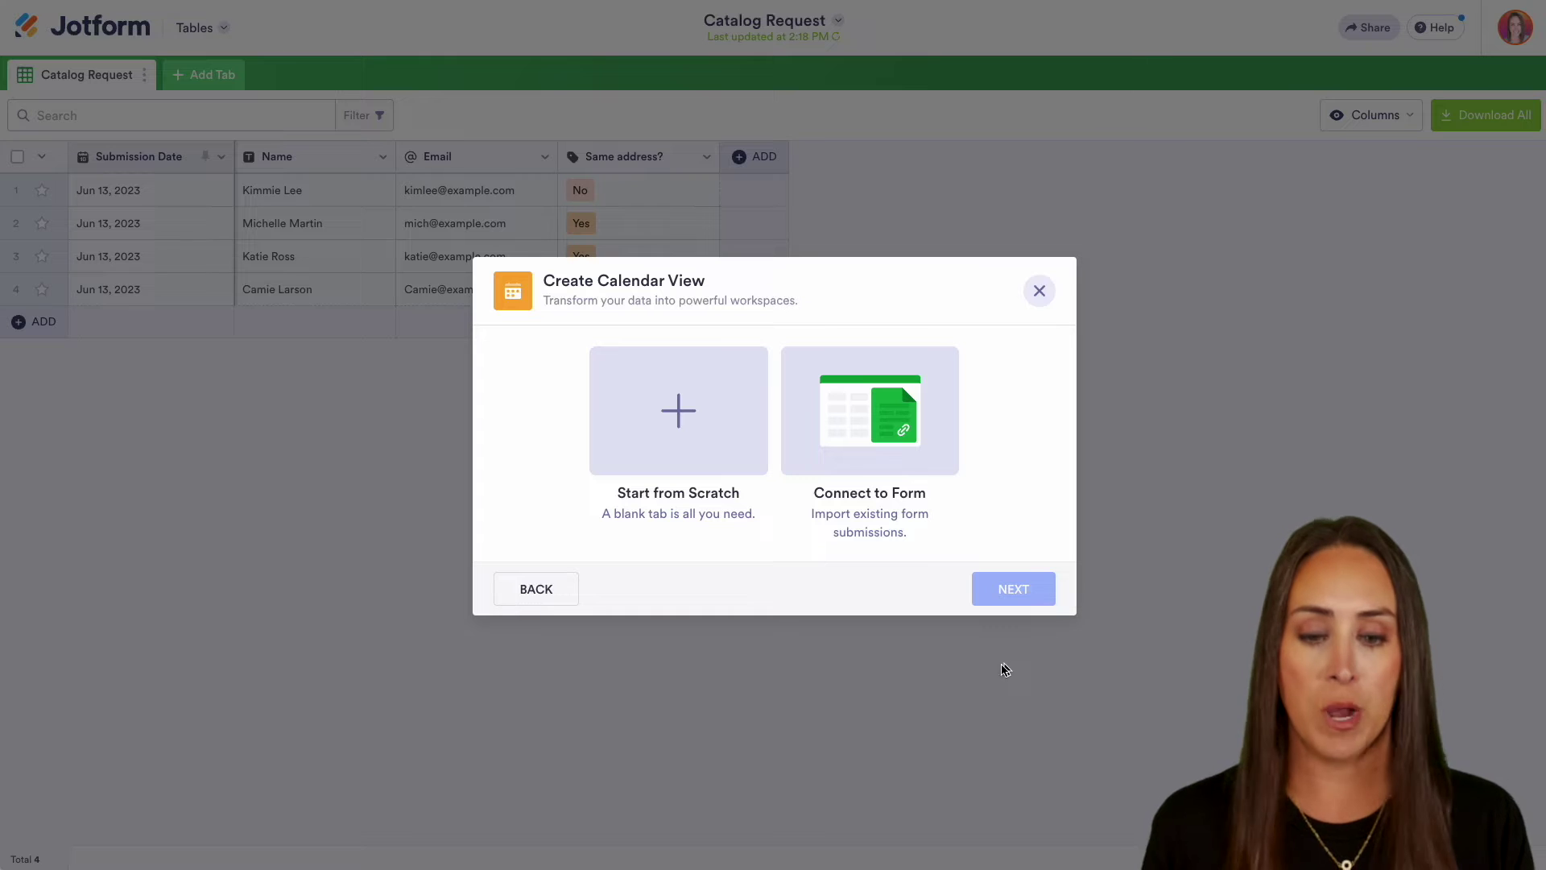
left_click(853, 416)
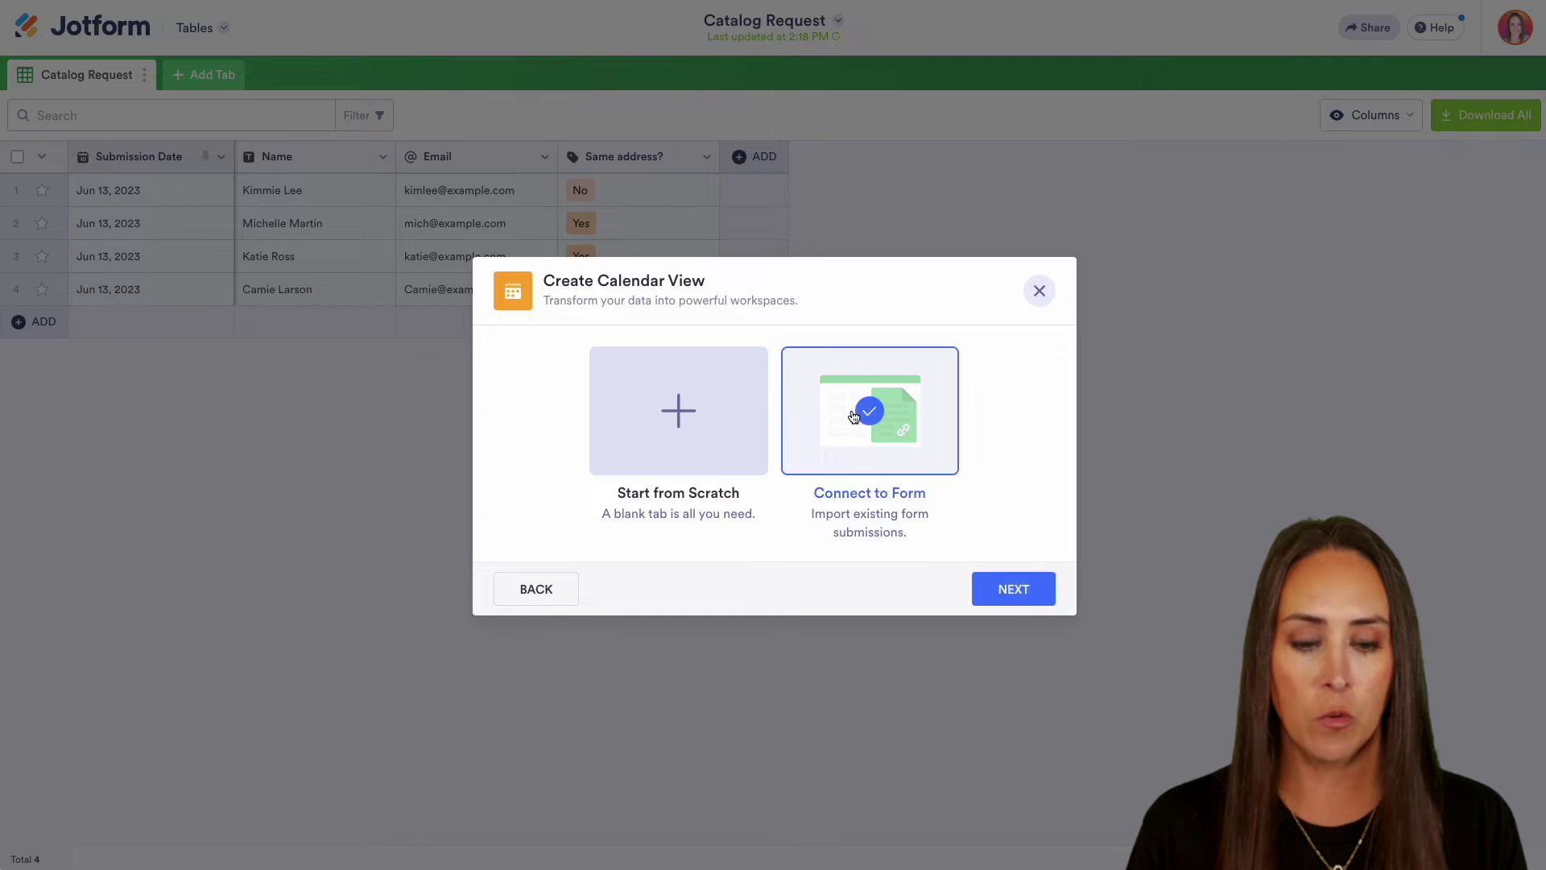
left_click(1001, 589)
left_click(735, 194)
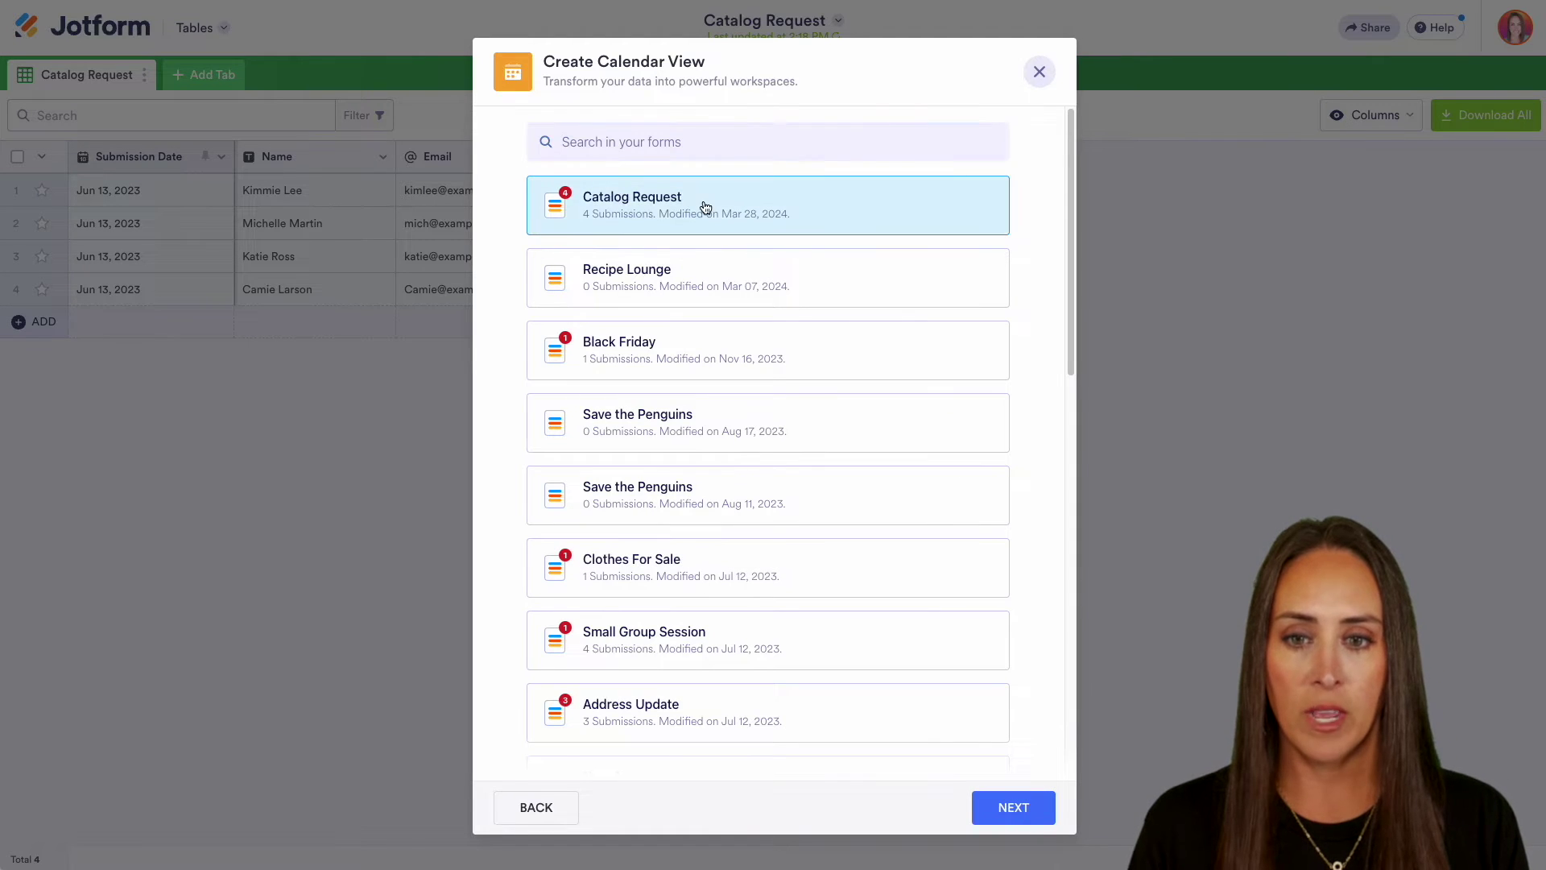
left_click(1038, 820)
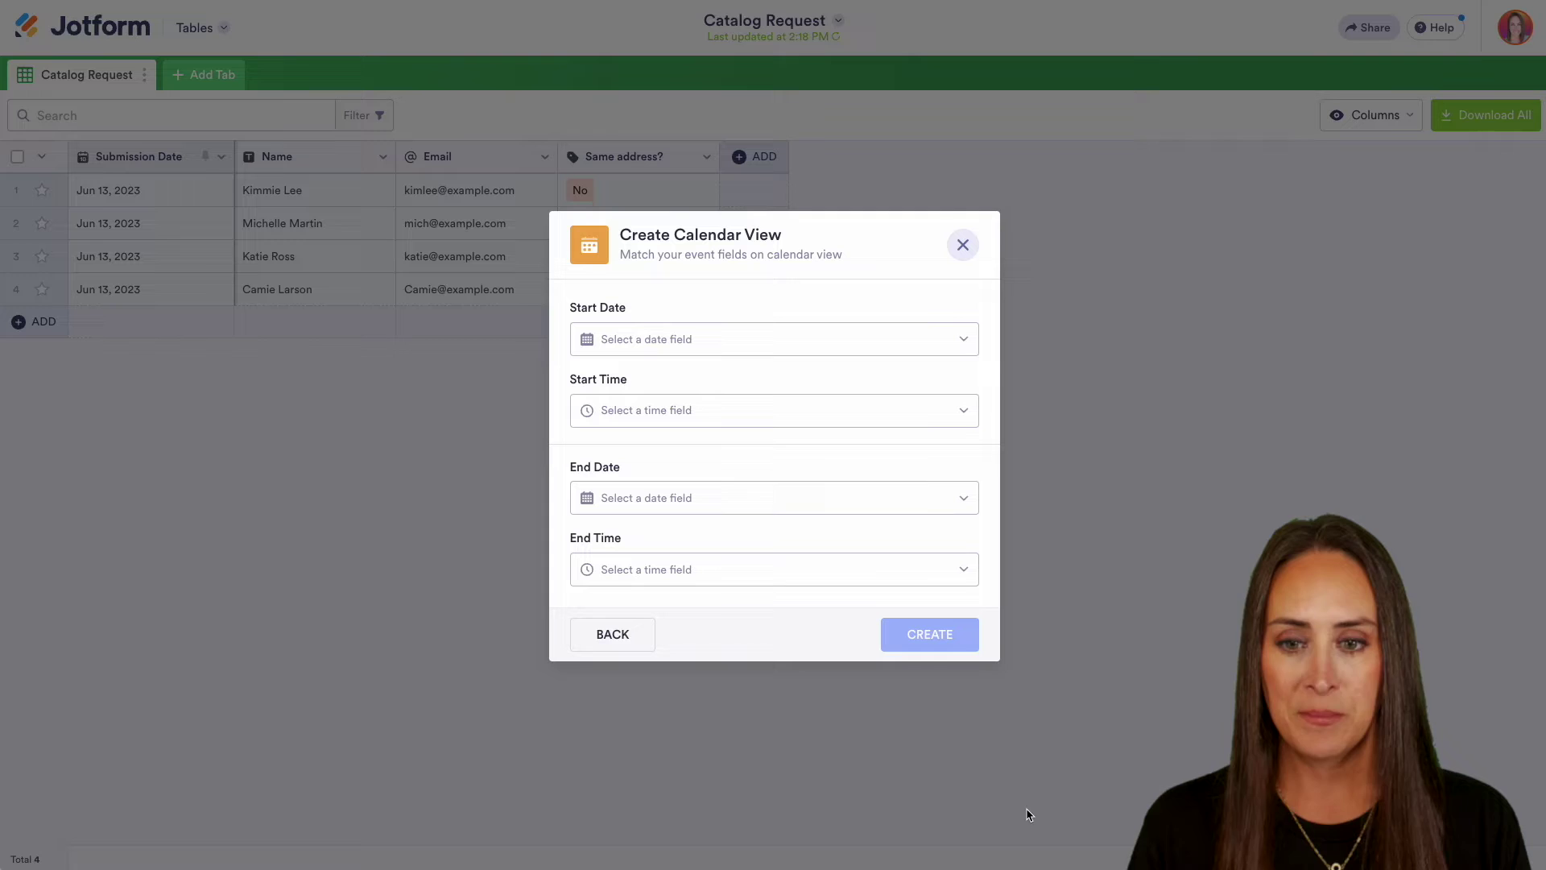
left_click(944, 337)
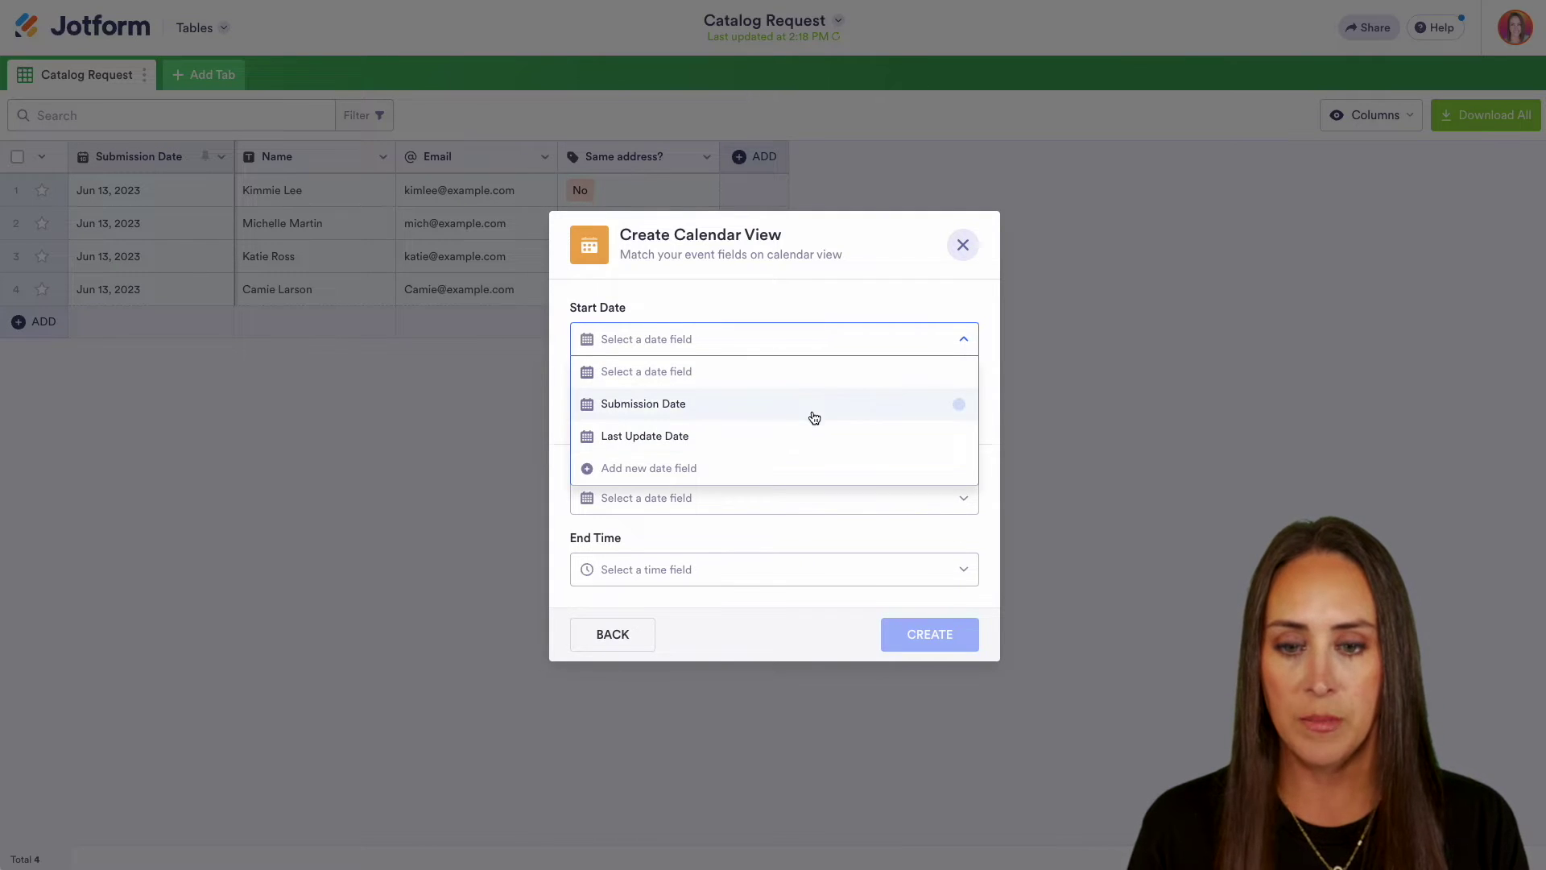
left_click(812, 409)
left_click(941, 640)
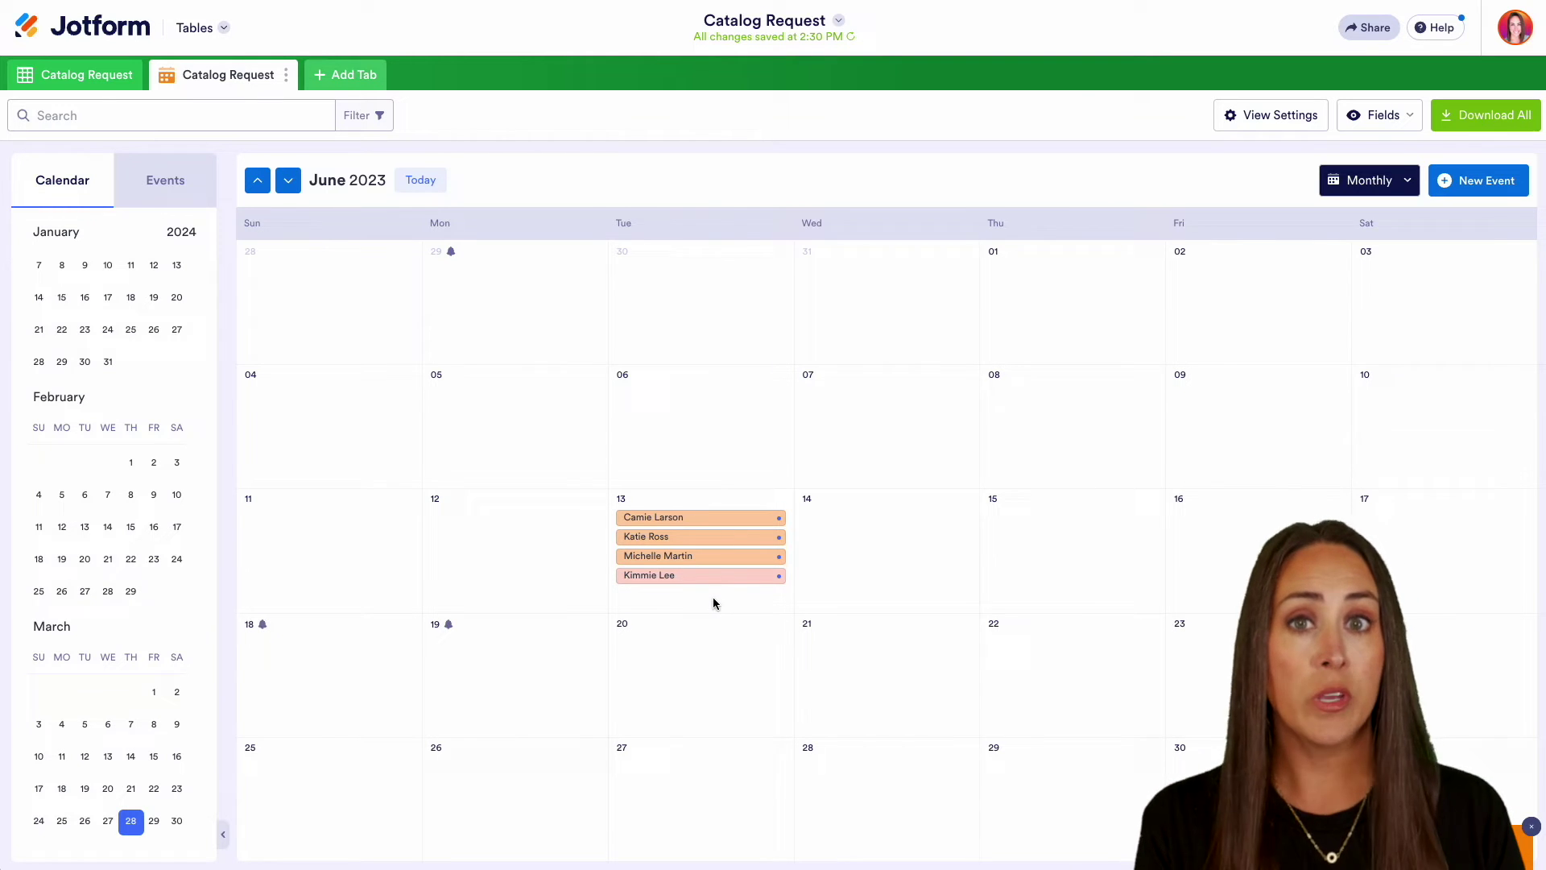
Switch the calendar to Weekly and go back to June 11–17 to show the submissions
left_click(1408, 181)
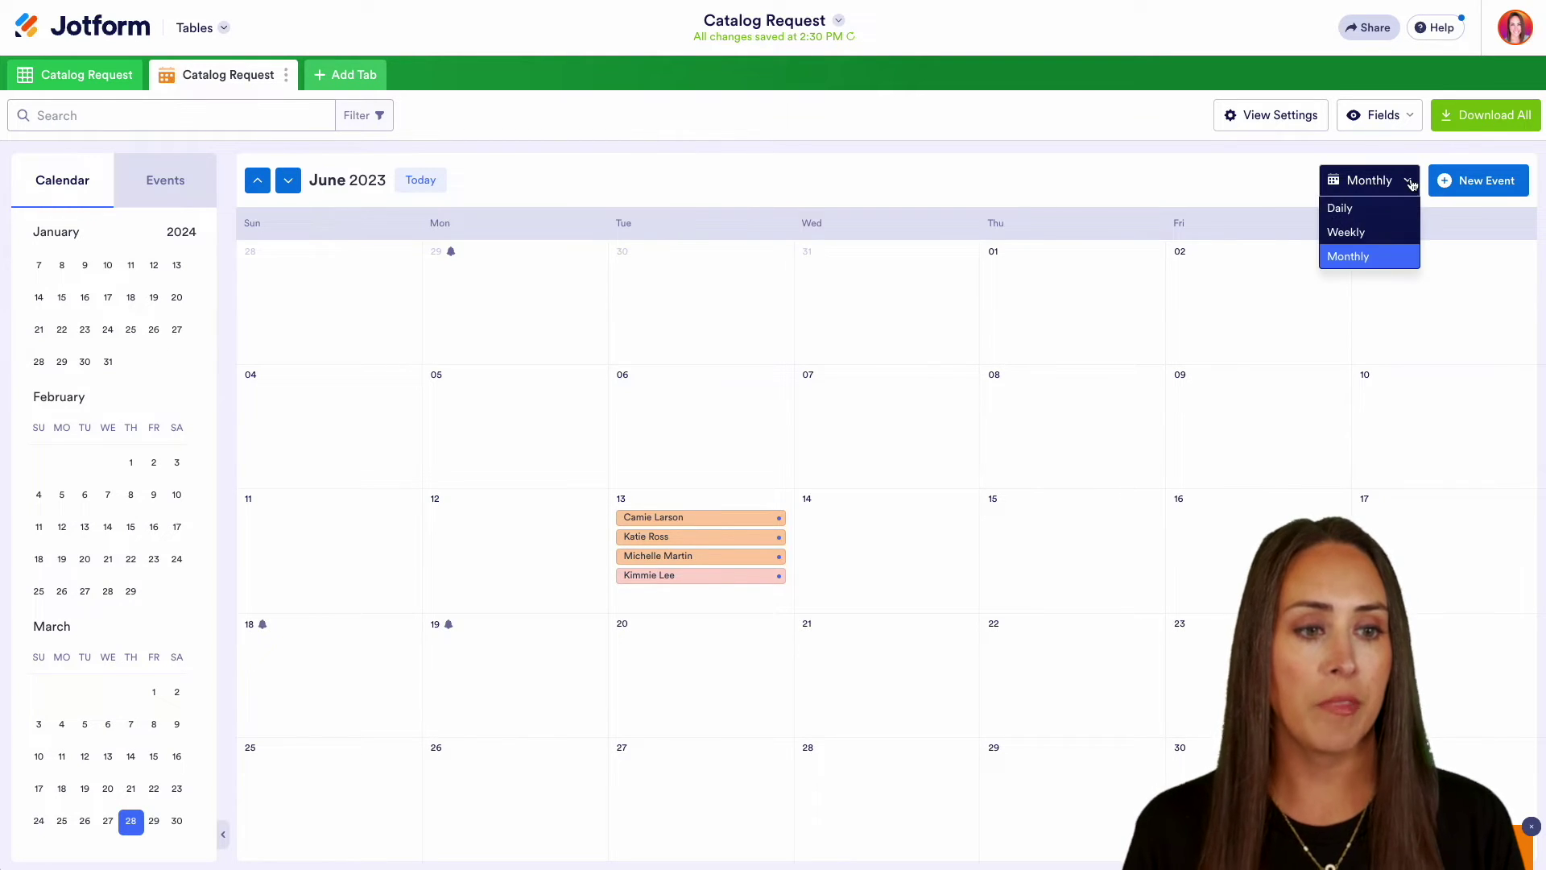
left_click(1366, 234)
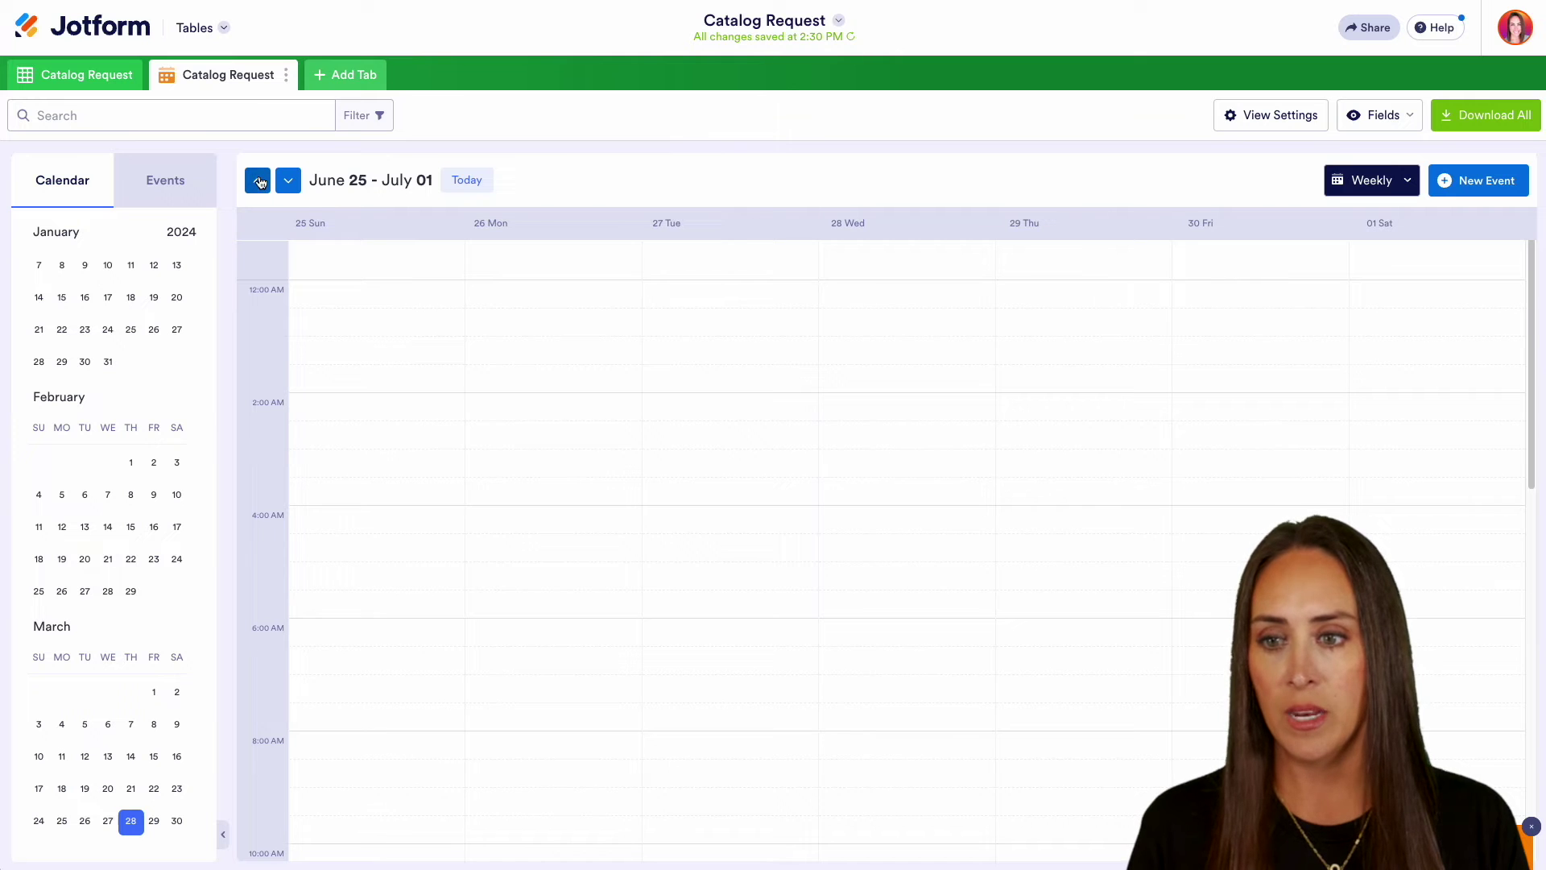
left_click(259, 182)
left_click(260, 182)
scroll(539, 724, "down", 5)
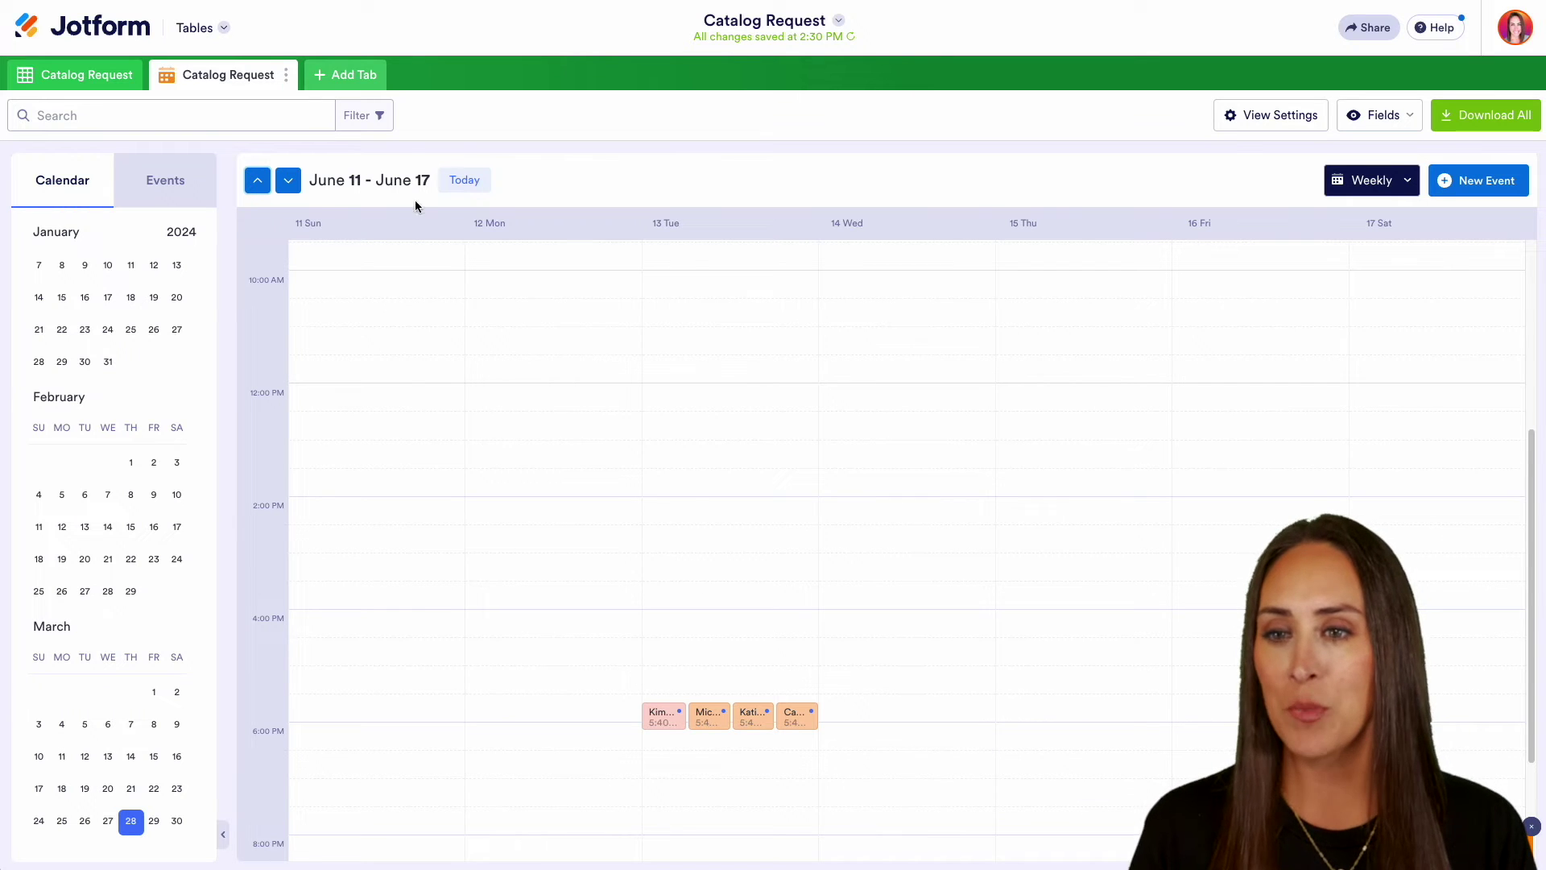
Start a new Cards tab connected to the Catalog Request form
left_click(354, 75)
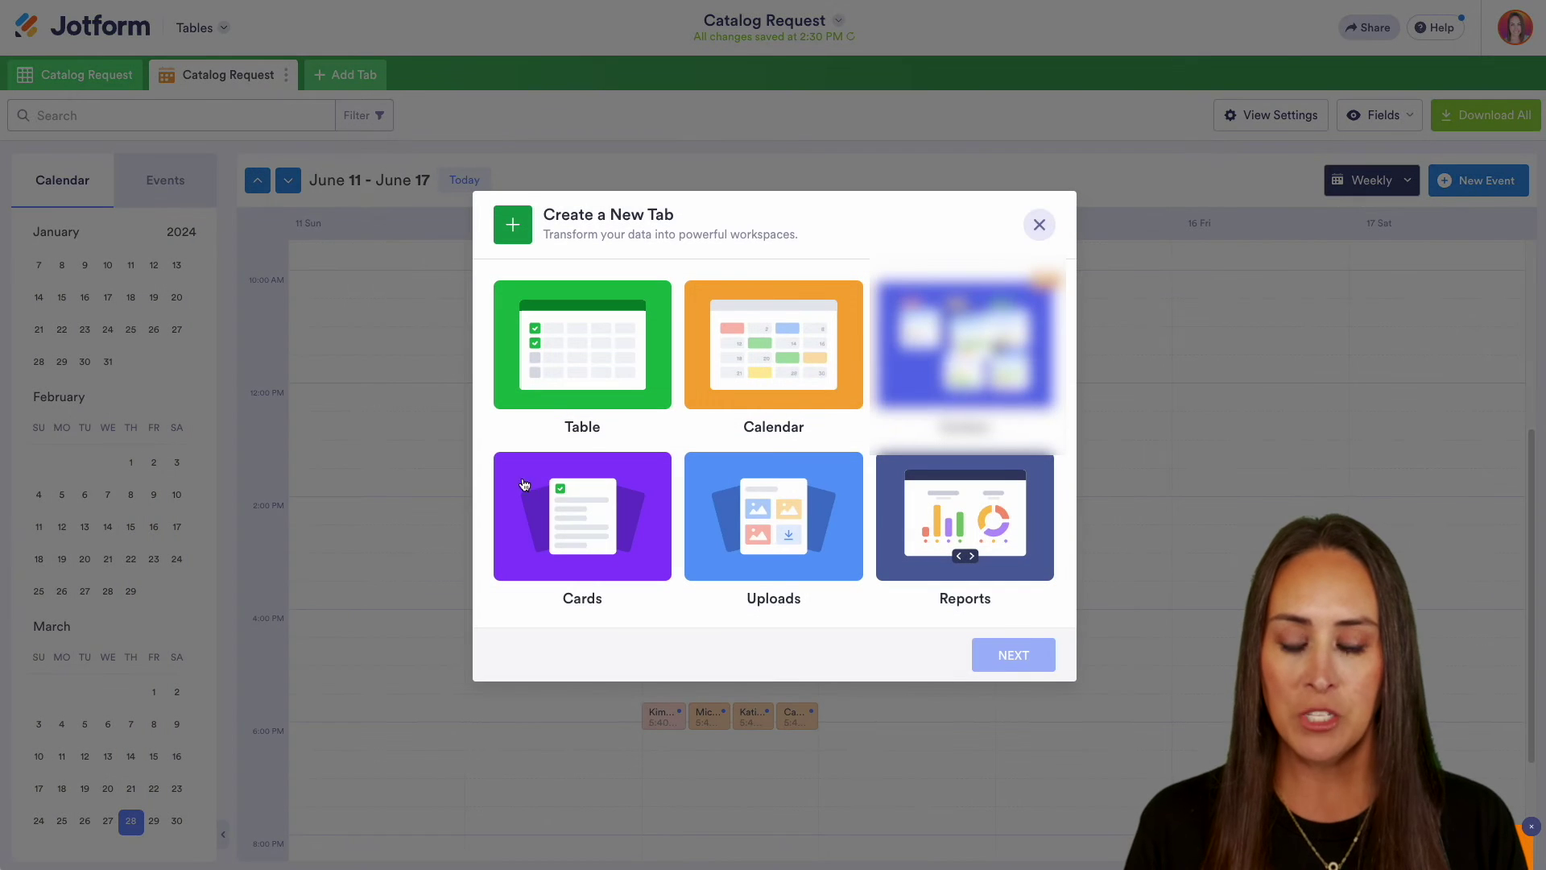
left_click(524, 484)
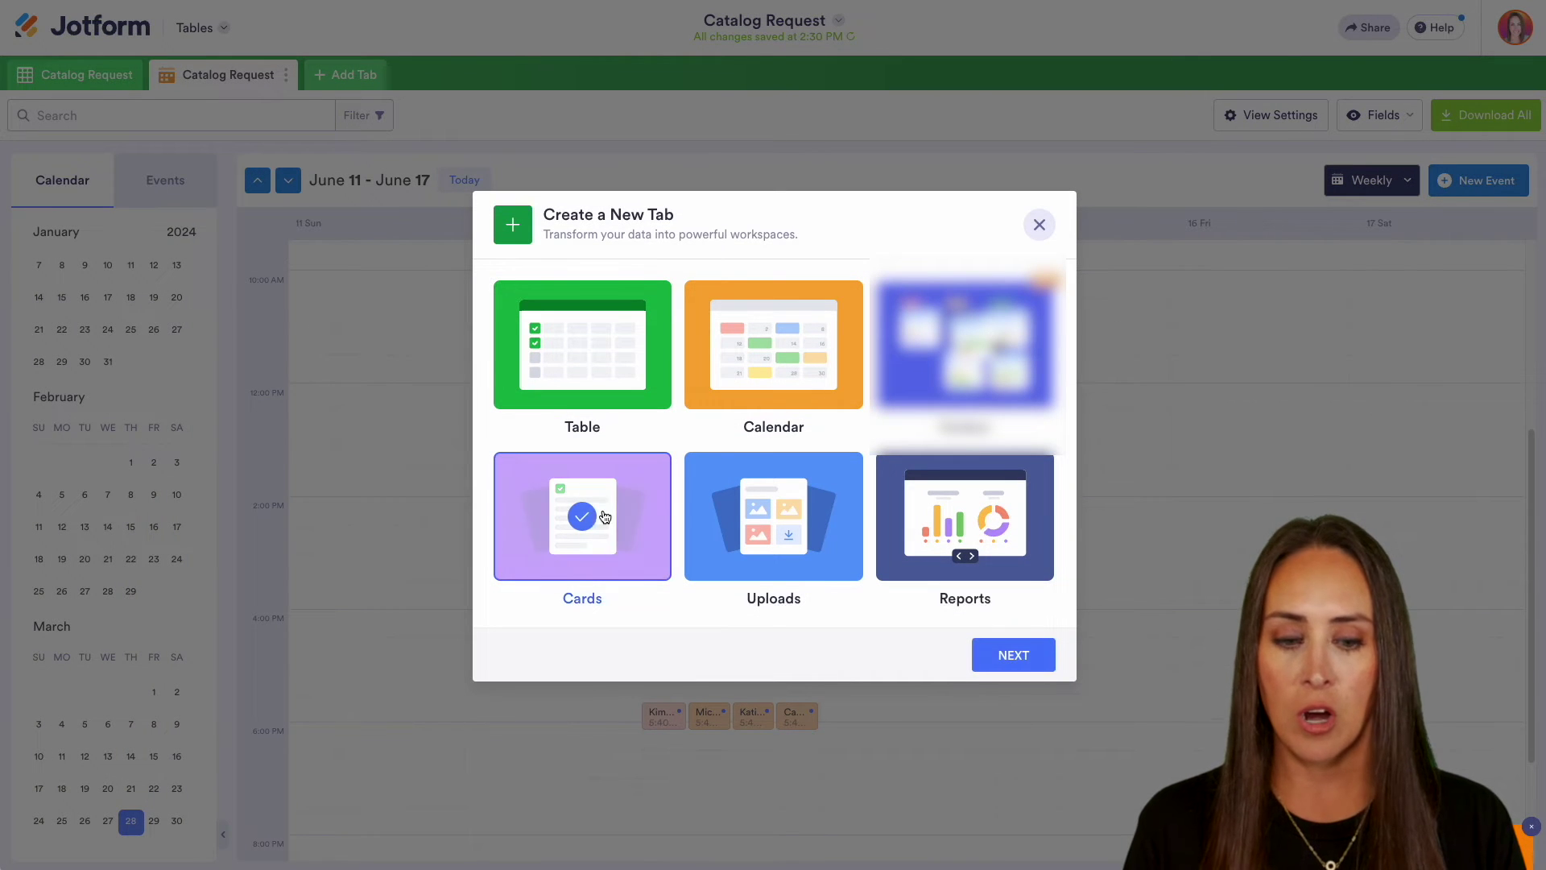
left_click(1027, 659)
left_click(773, 439)
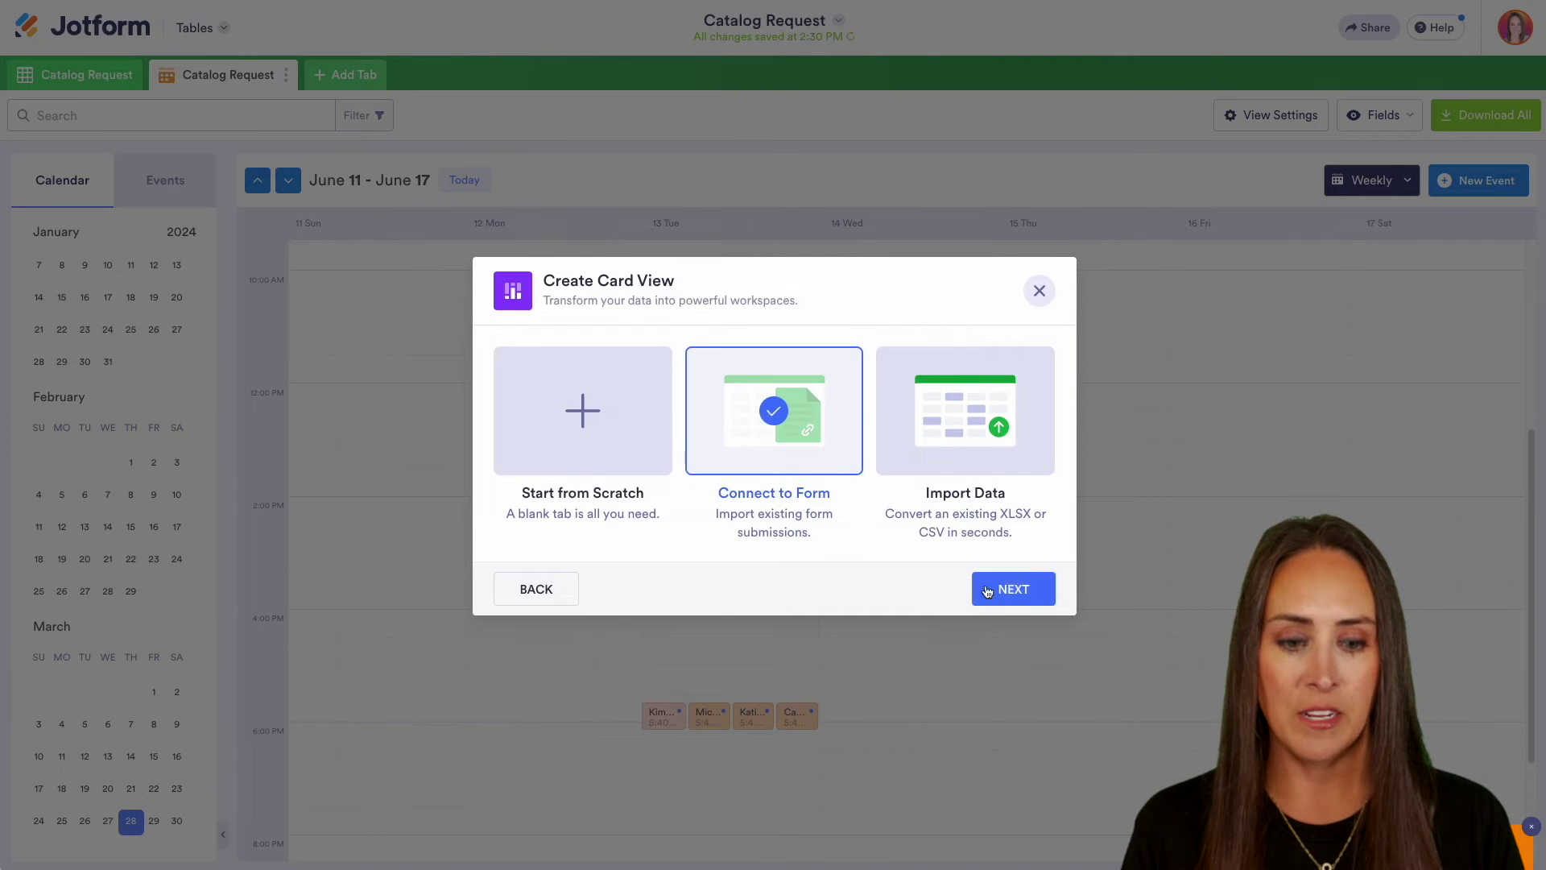
left_click(1035, 594)
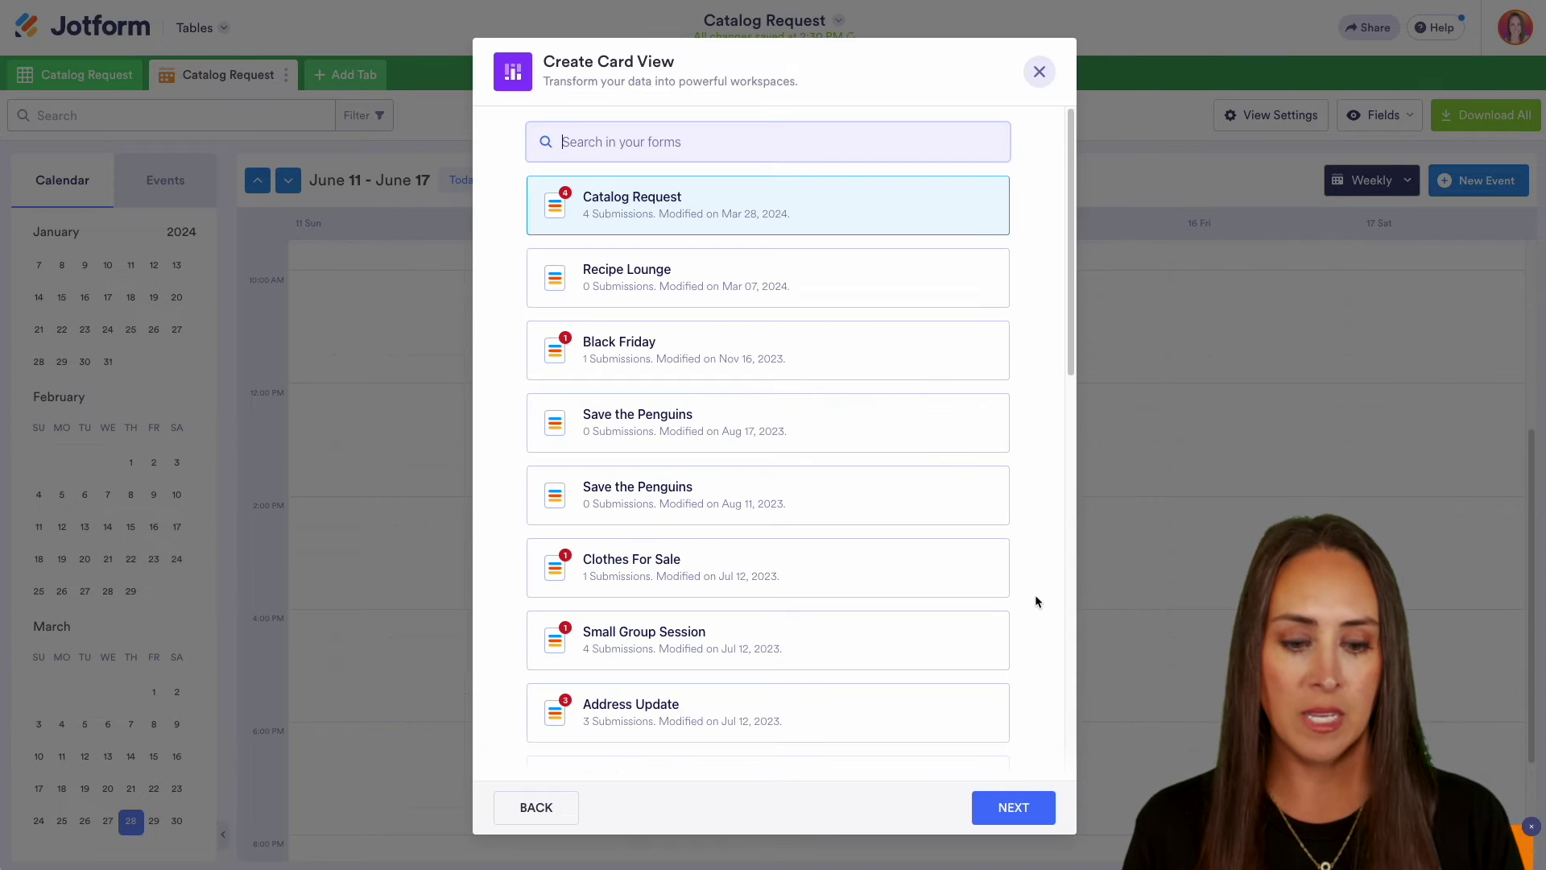
left_click(1032, 809)
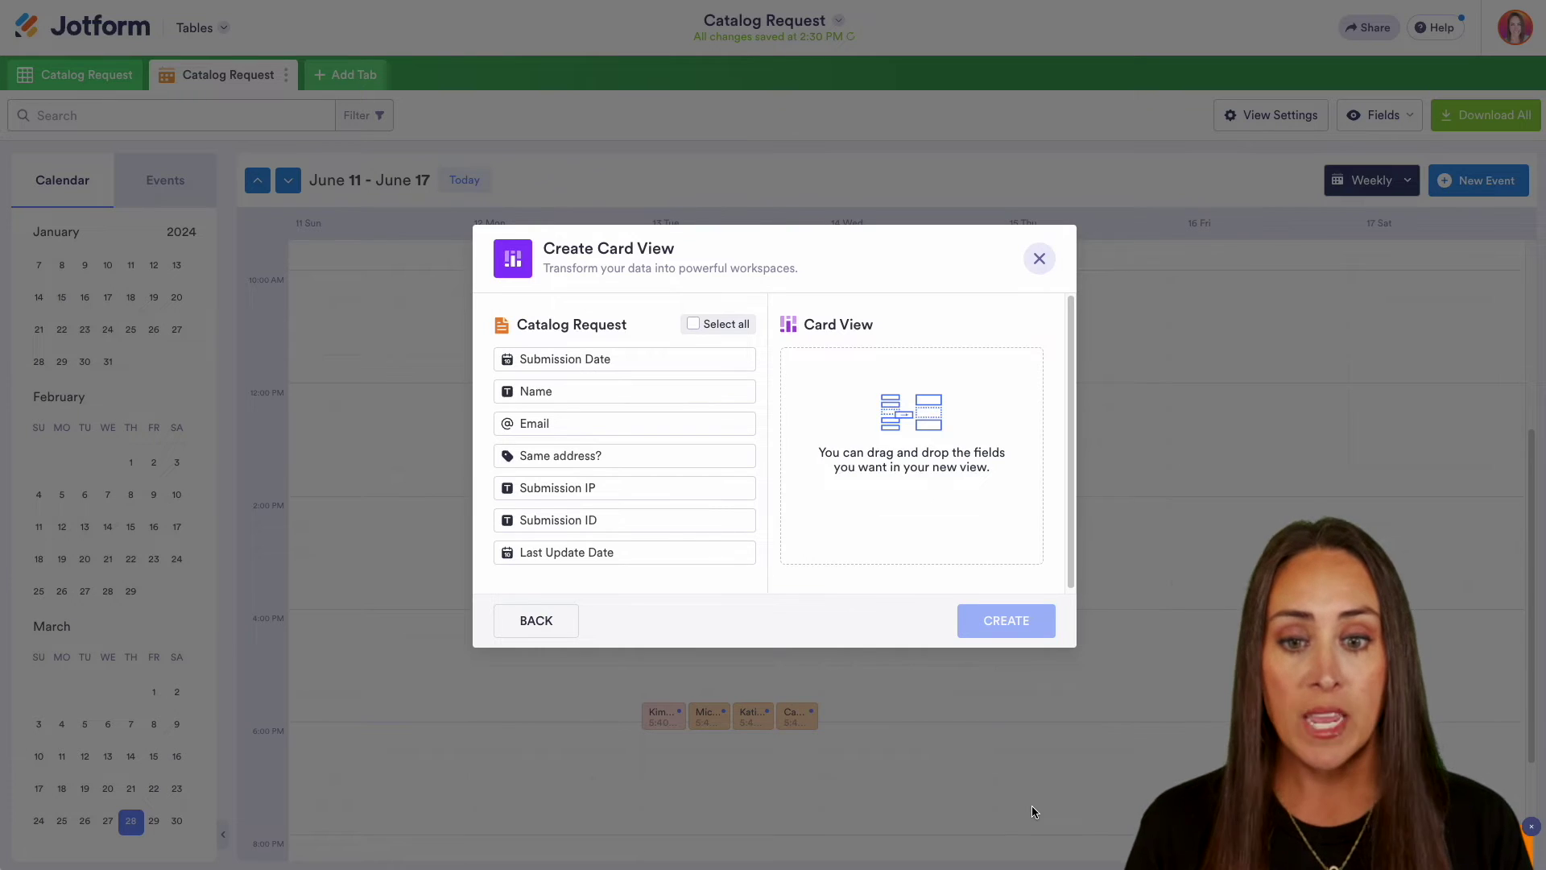
Put Name, Email, Same address? and Submission Date on the cards and create the view
left_click(692, 327)
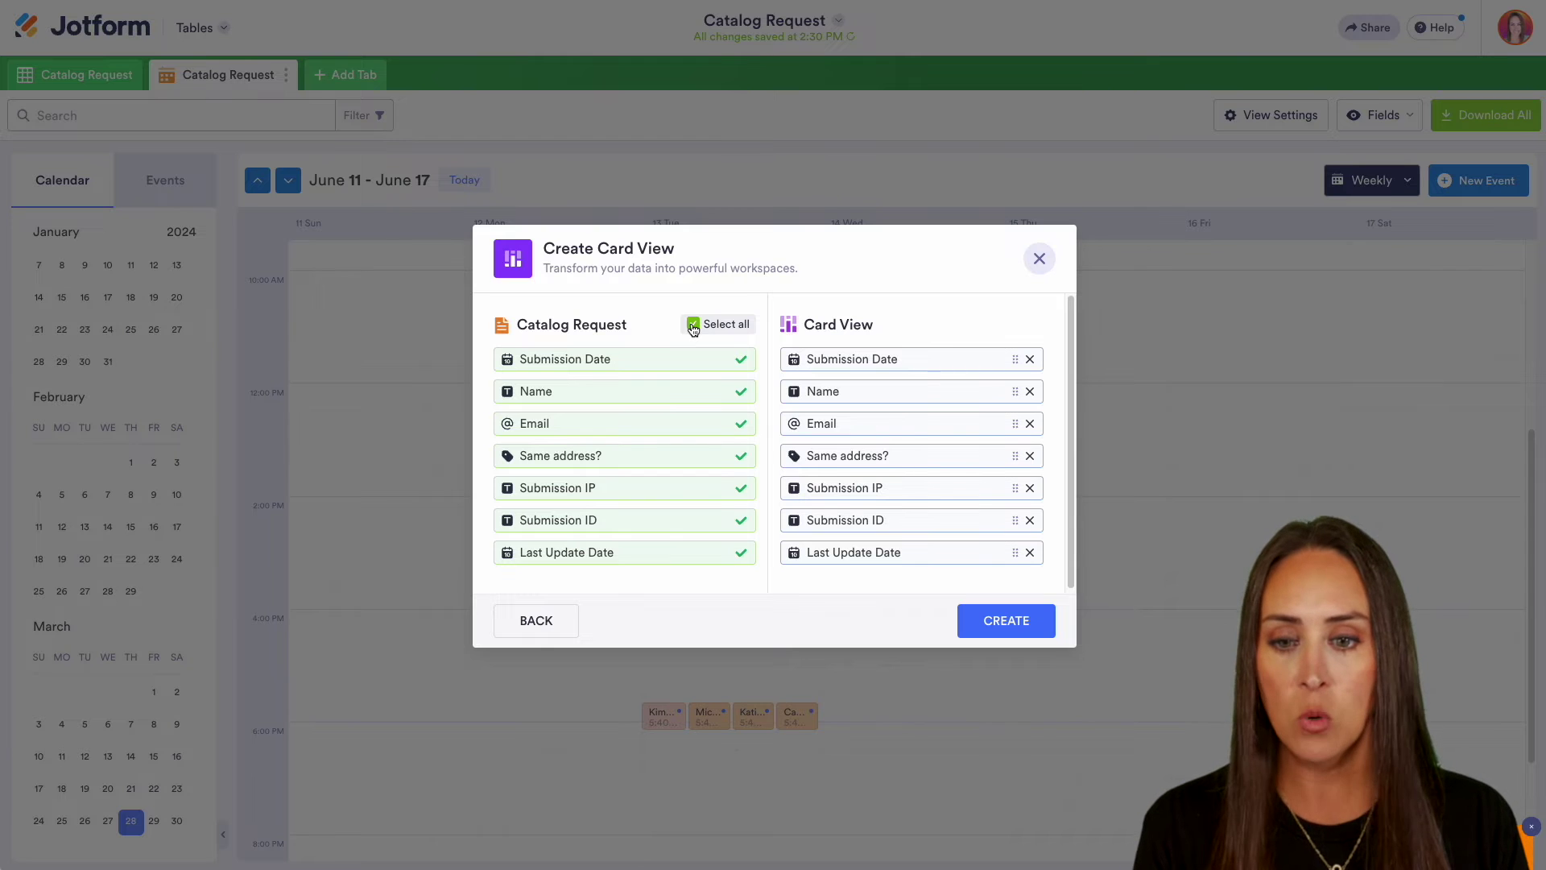
left_click(691, 326)
left_click_drag(545, 390, 798, 378)
left_click_drag(569, 425, 854, 399)
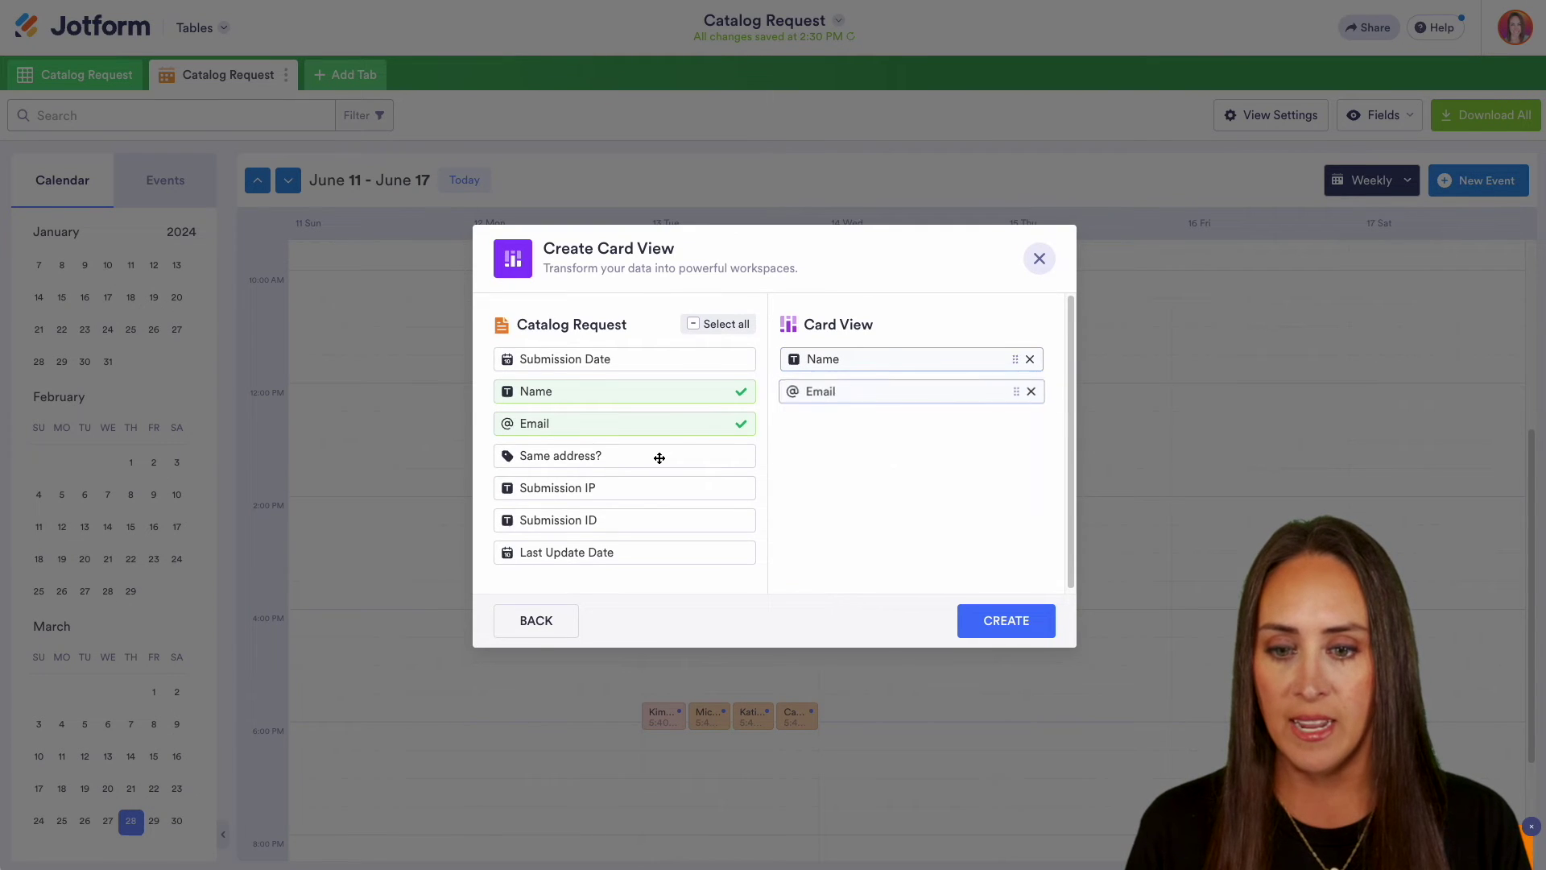
left_click_drag(642, 456, 932, 424)
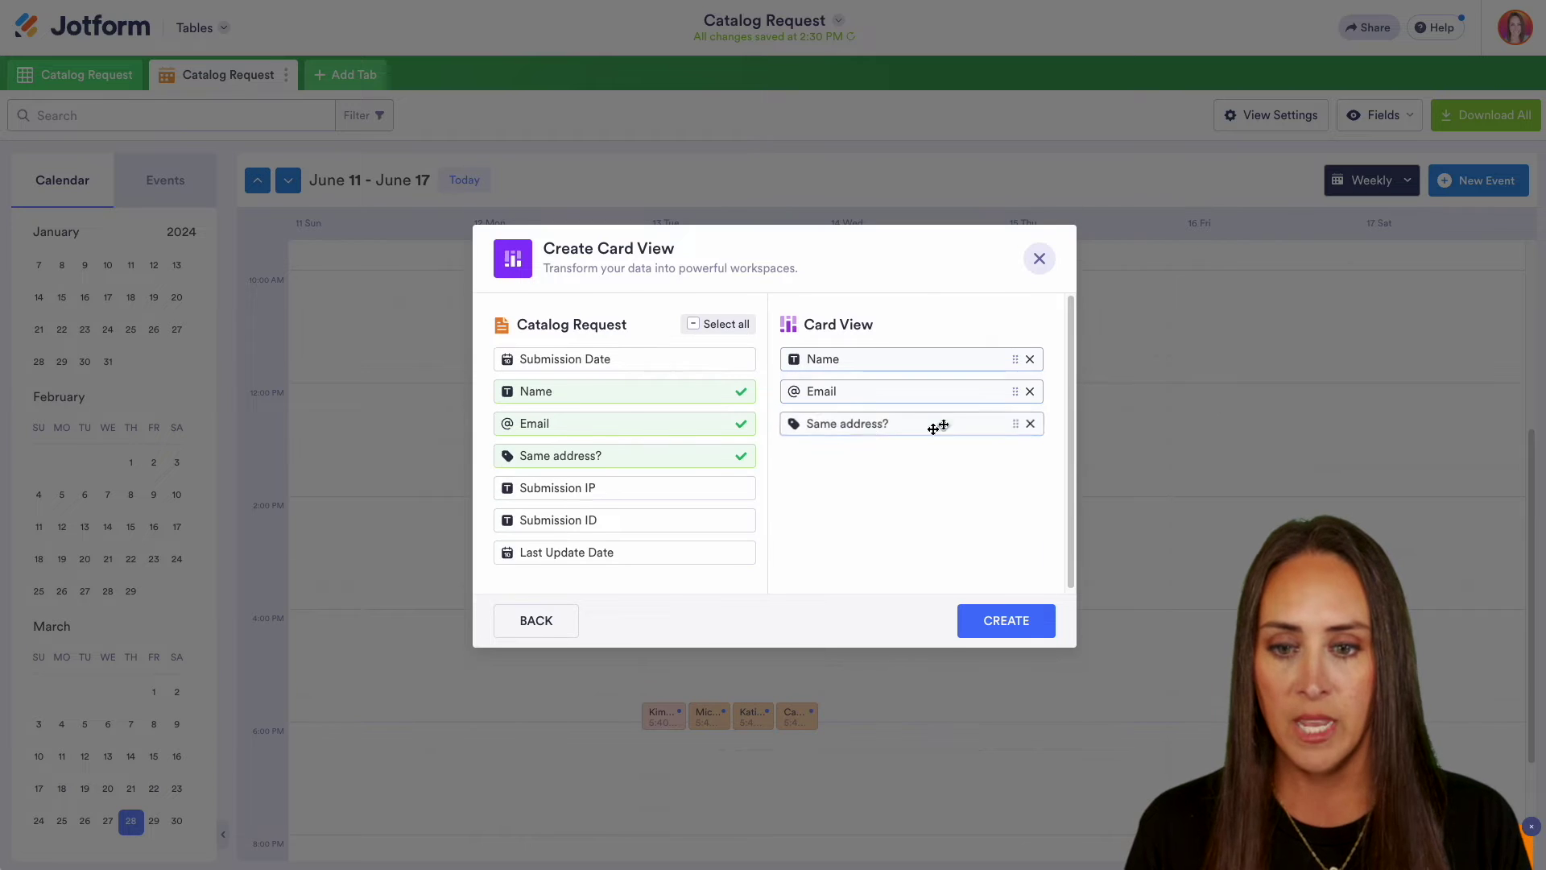
left_click_drag(625, 359, 918, 466)
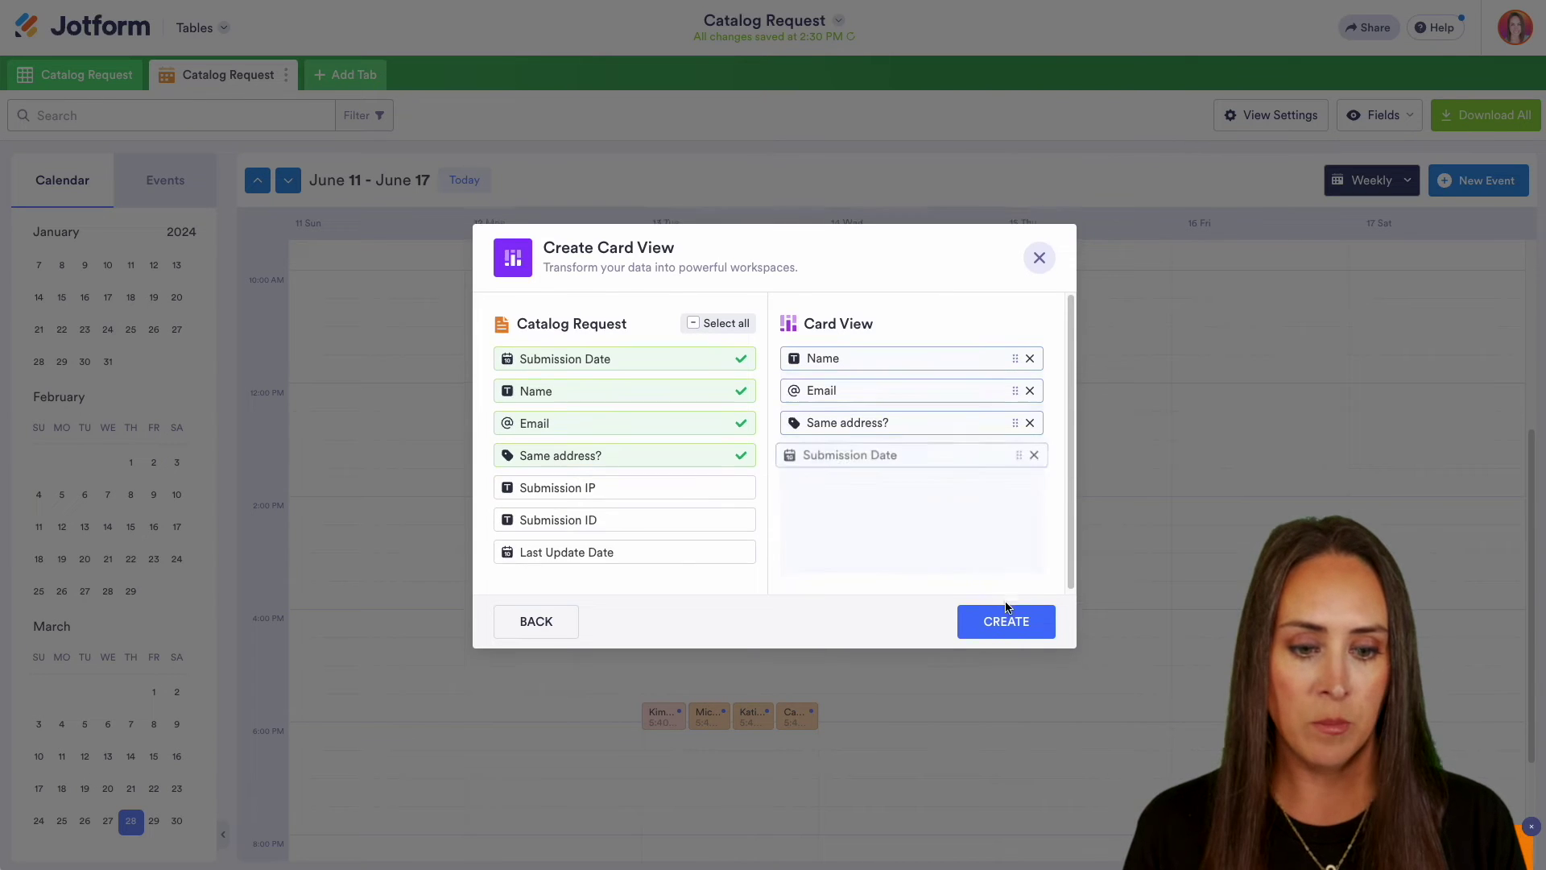
left_click(1010, 625)
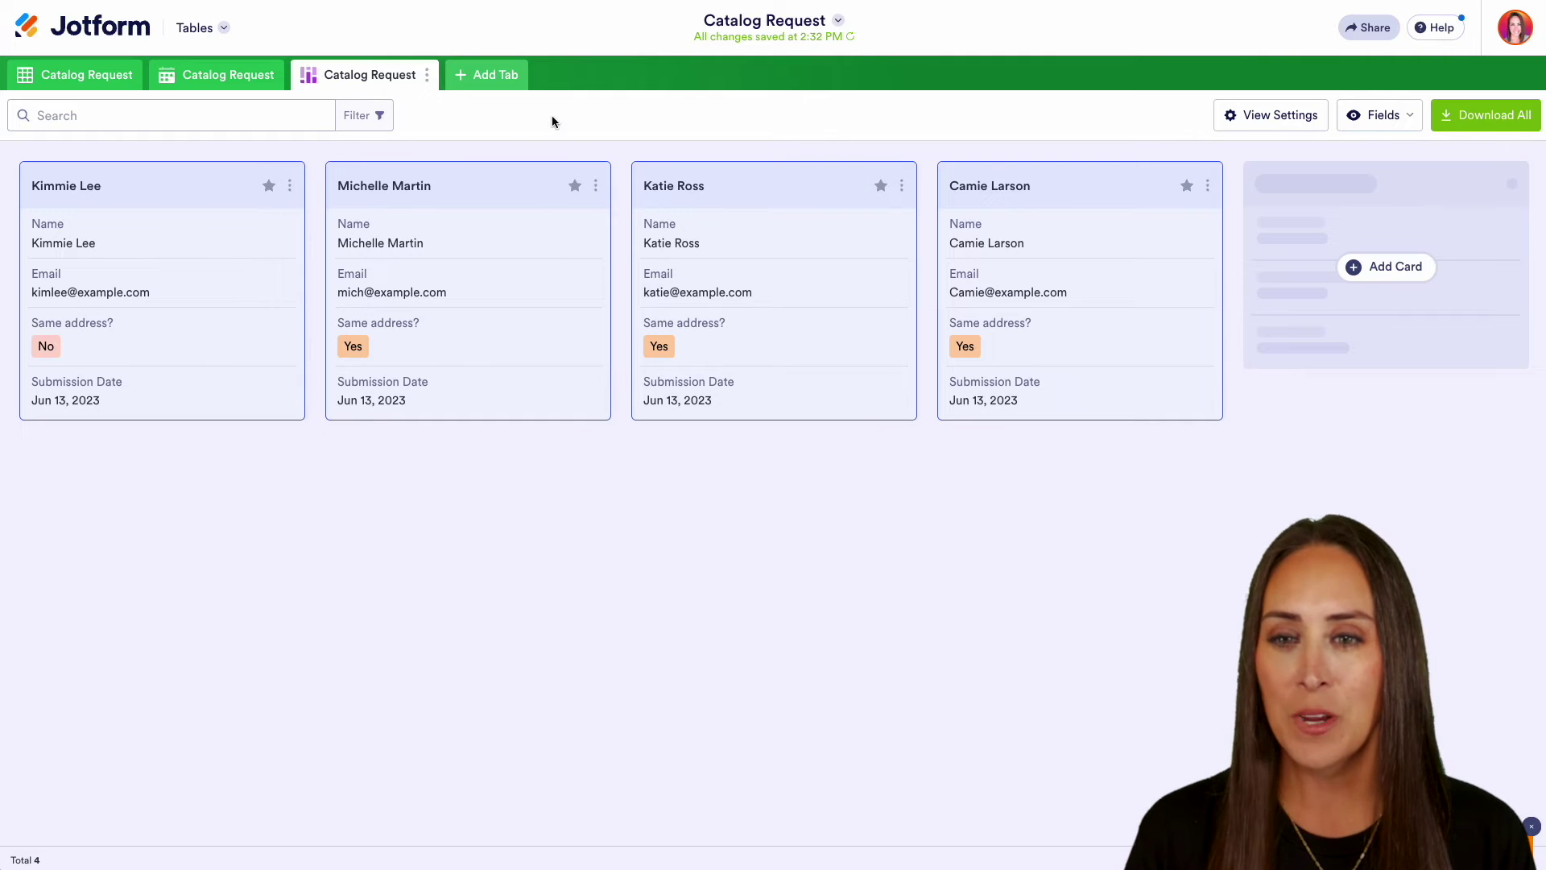
Start a new Uploads tab connected to the Catalog Request form
left_click(486, 74)
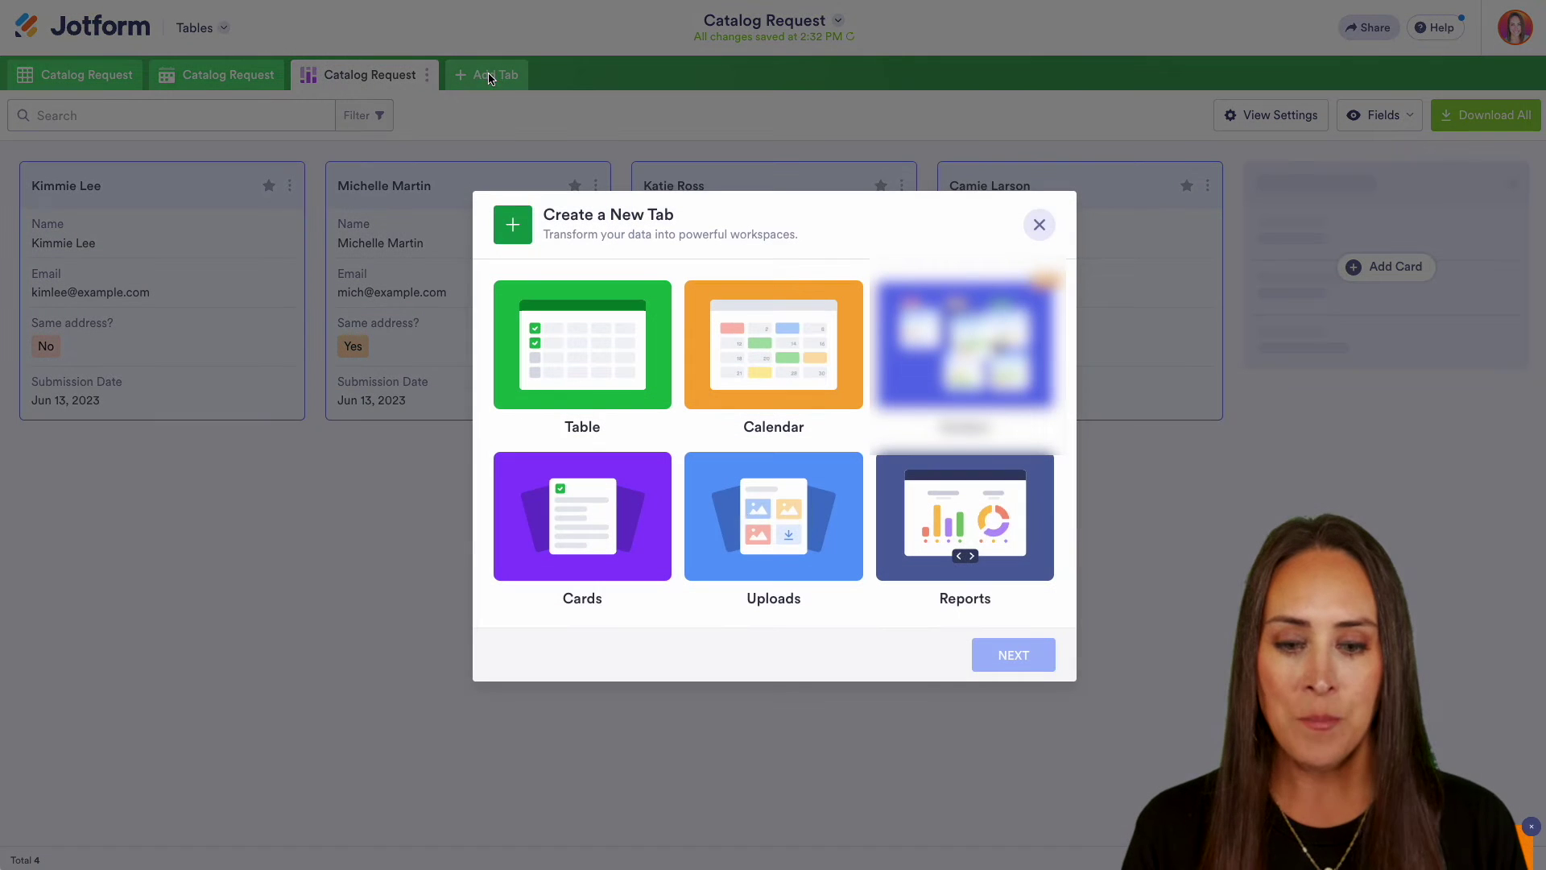
left_click(757, 522)
left_click(993, 654)
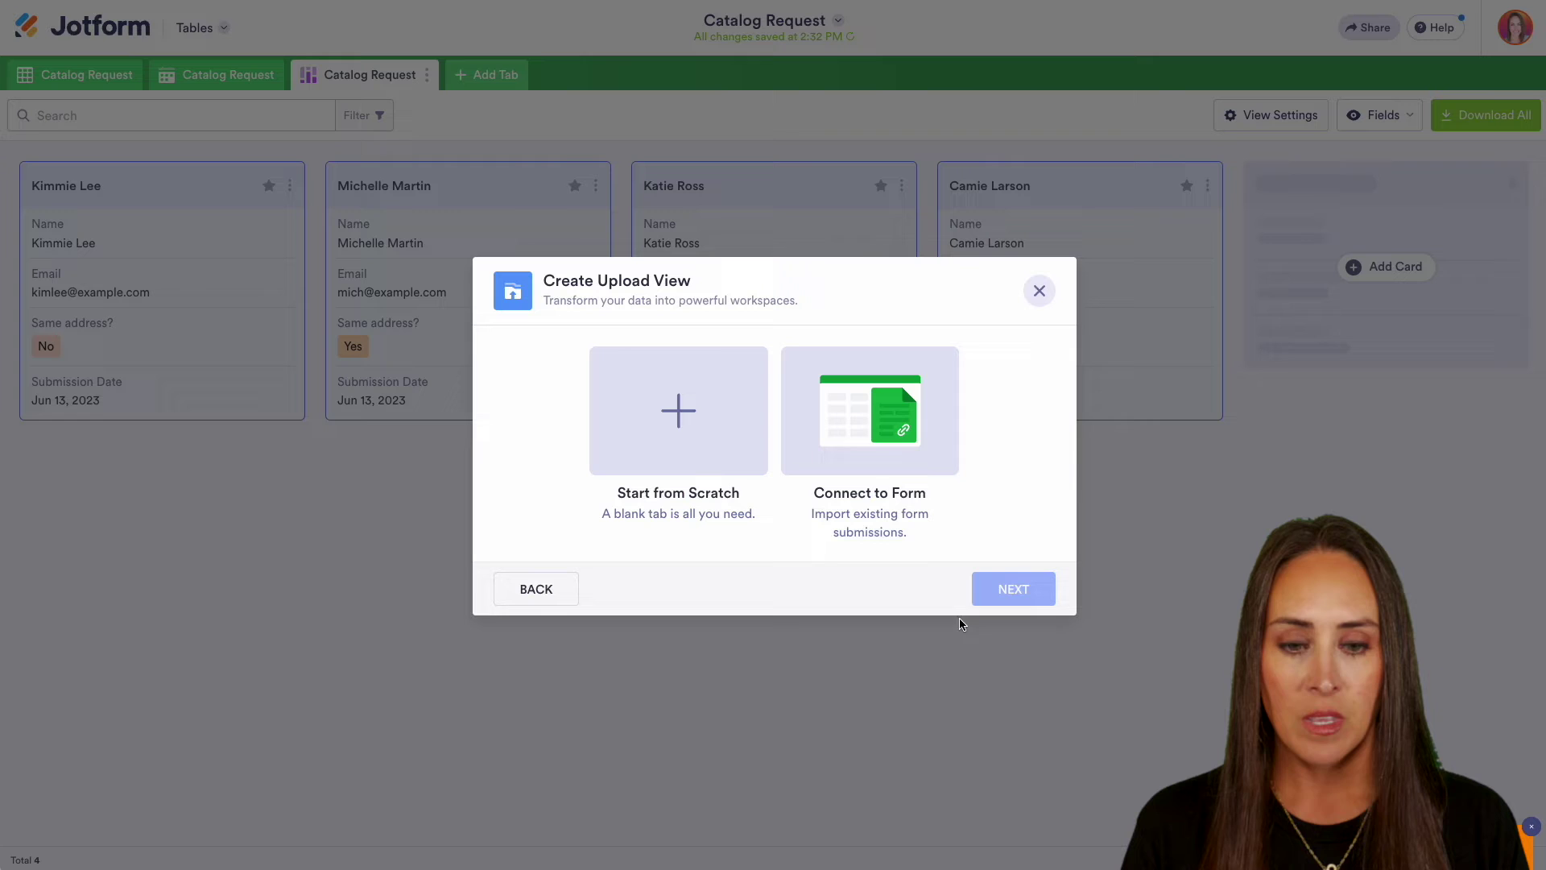
left_click(863, 431)
left_click(1008, 589)
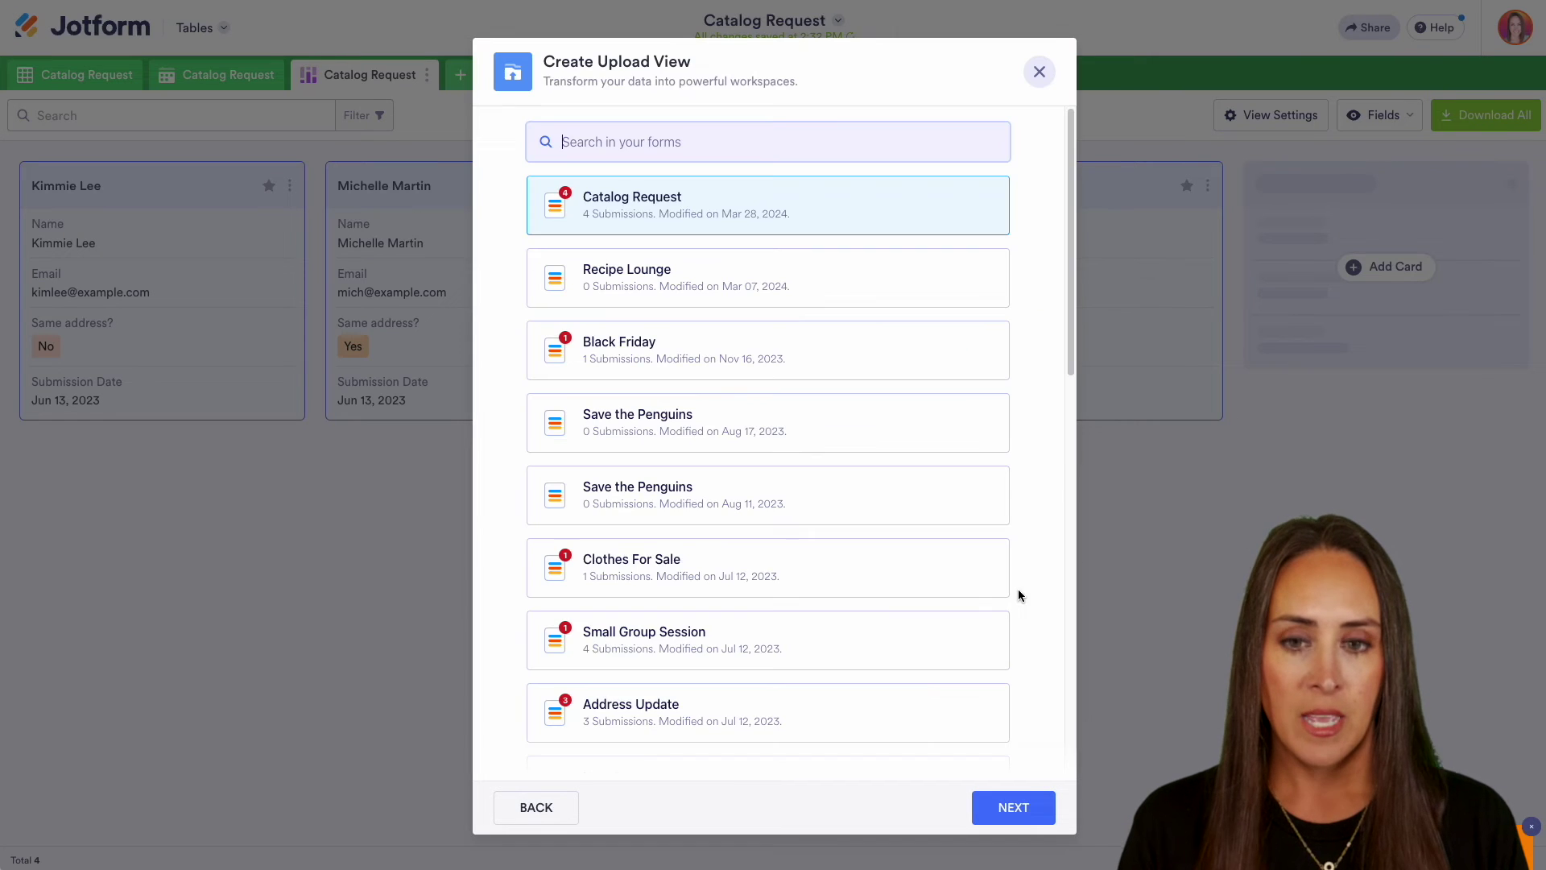
left_click(1023, 807)
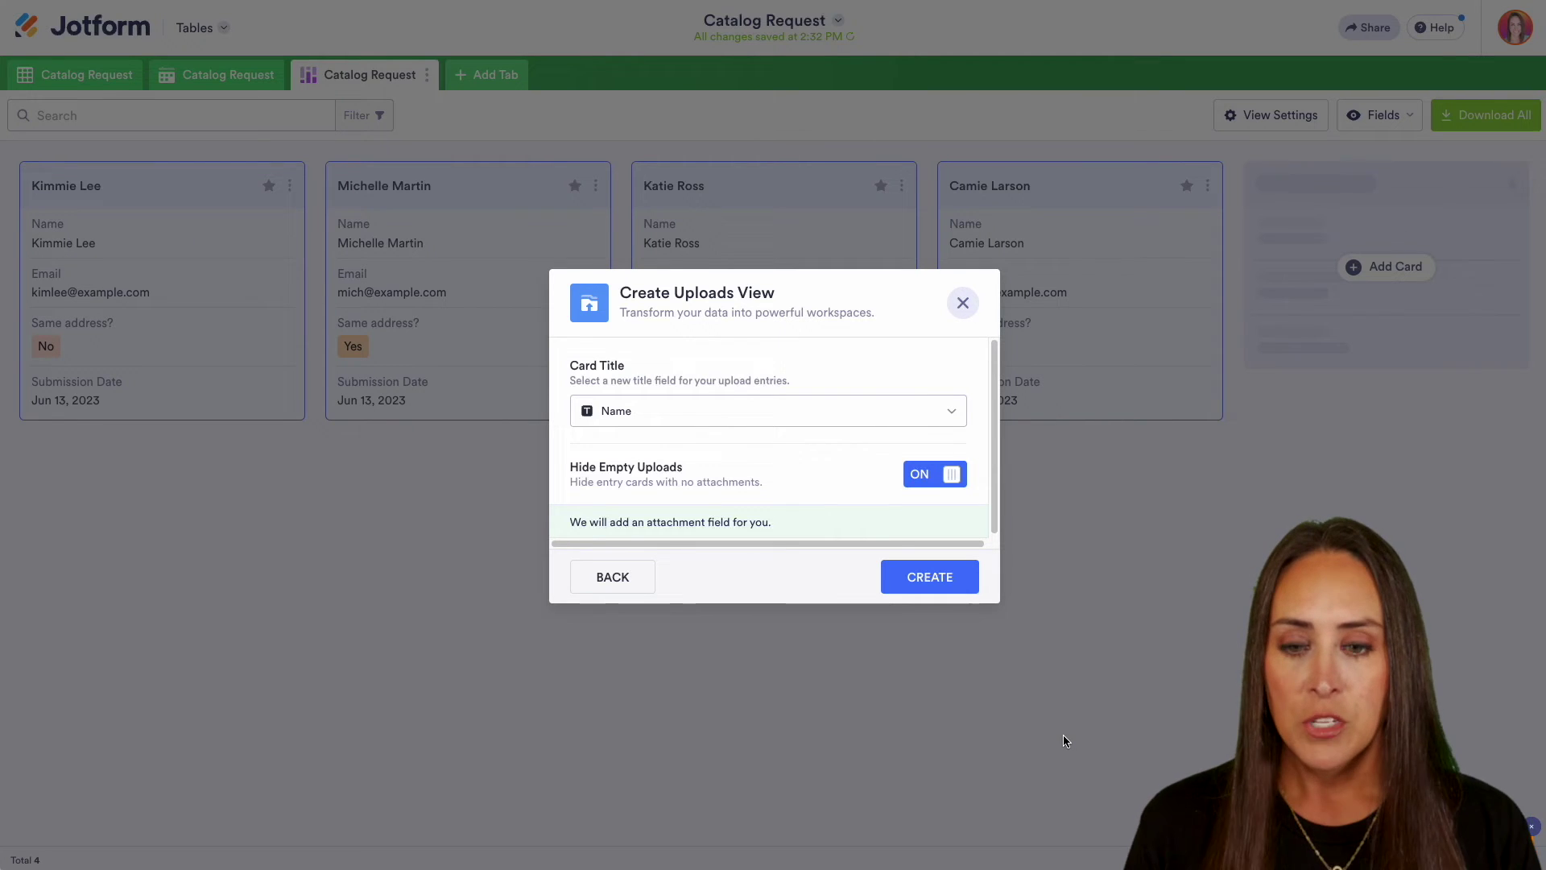
Keep Name as the card title, turn off Hide Empty Uploads, and create the view
left_click(942, 418)
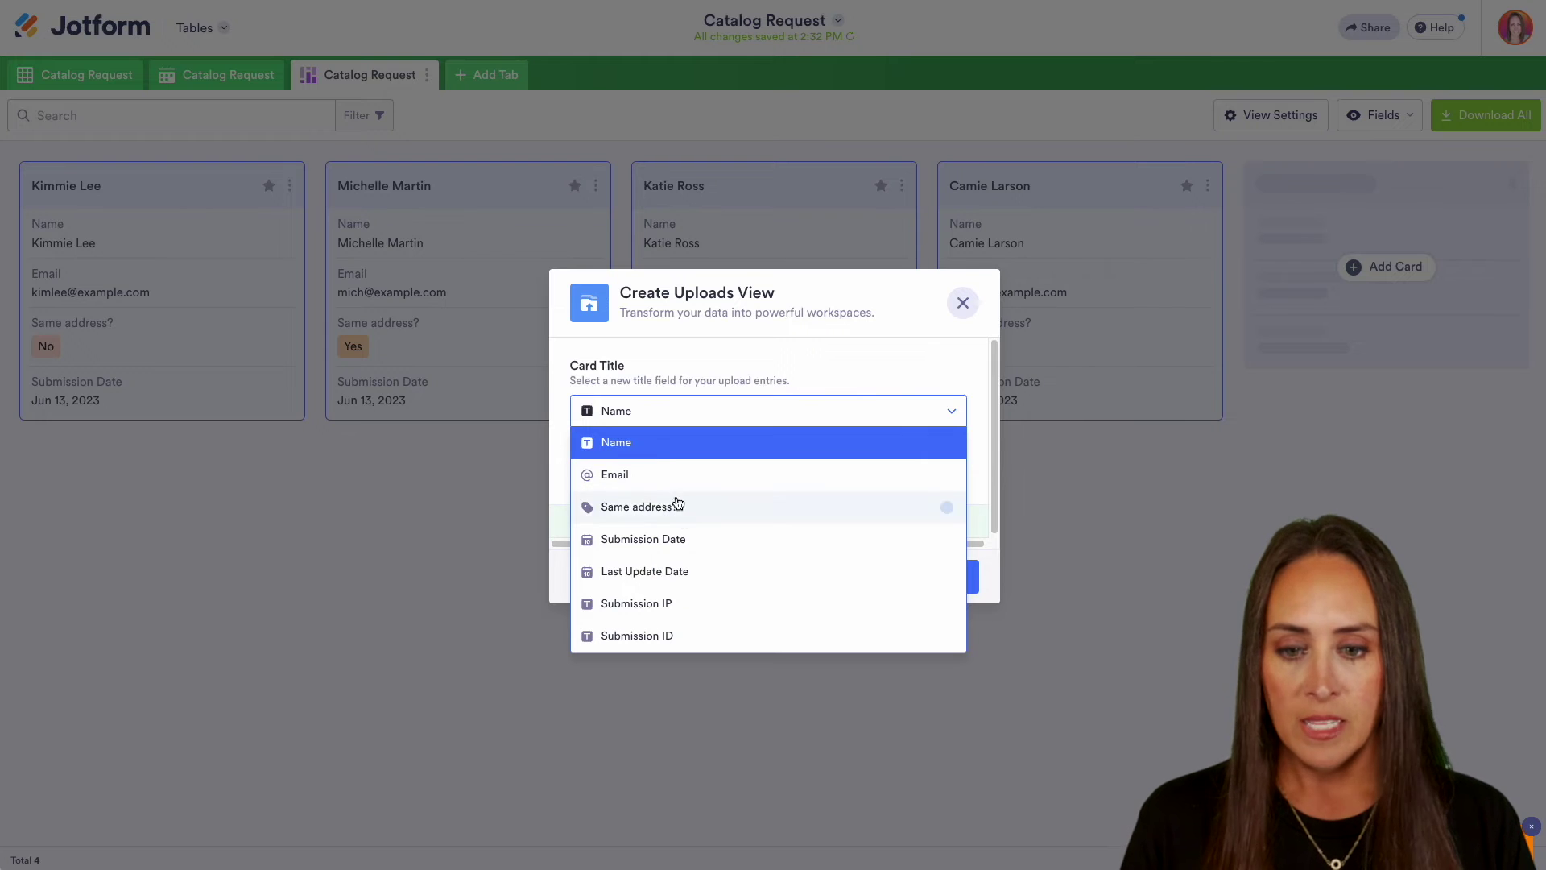
left_click(646, 443)
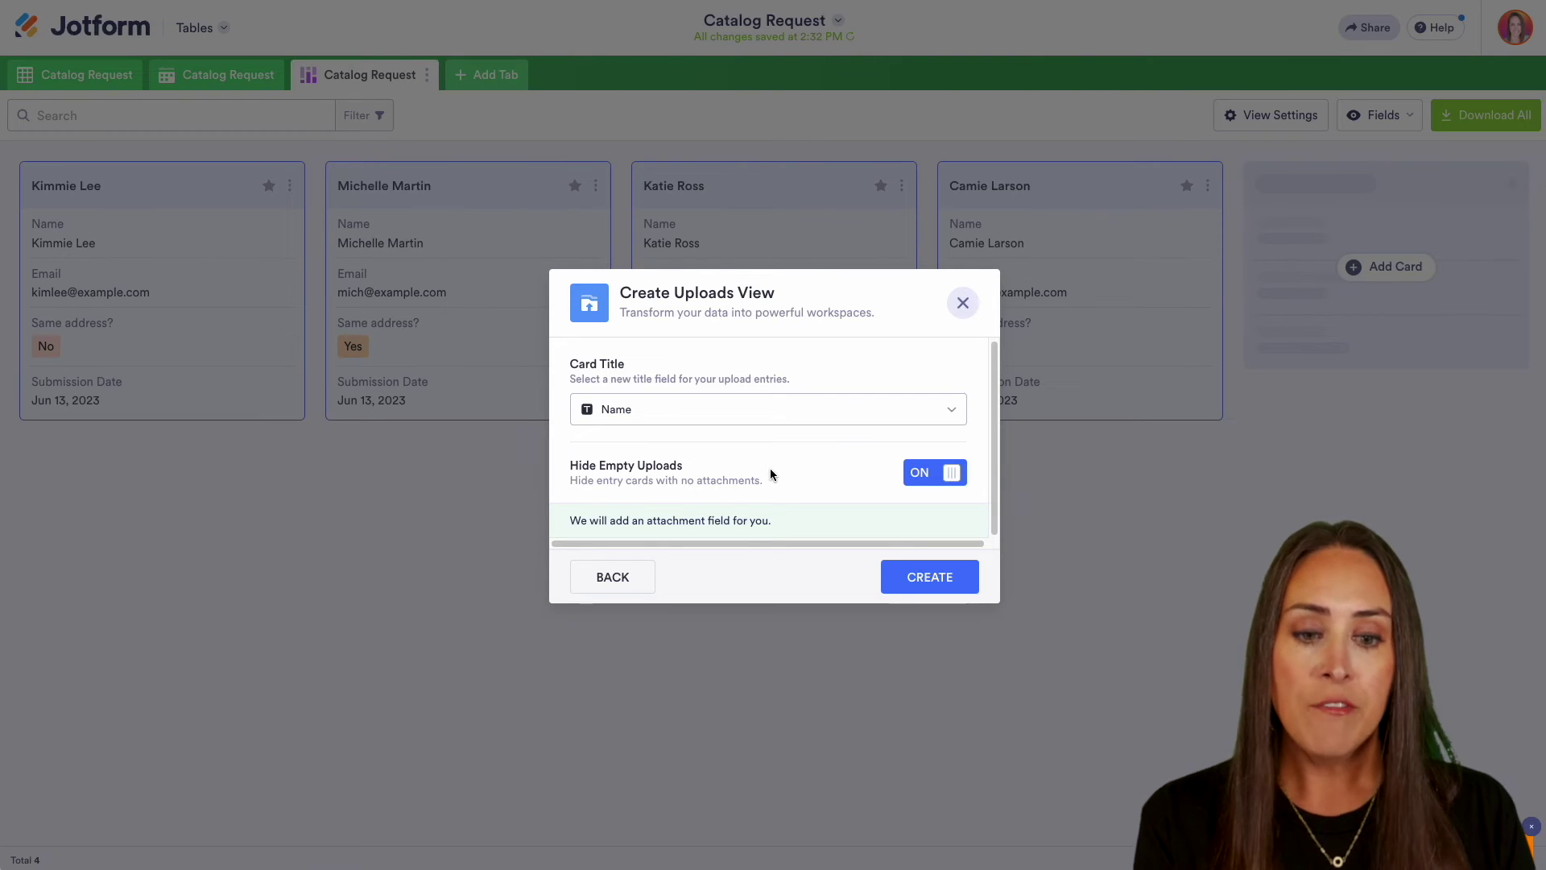
left_click(933, 481)
left_click(930, 577)
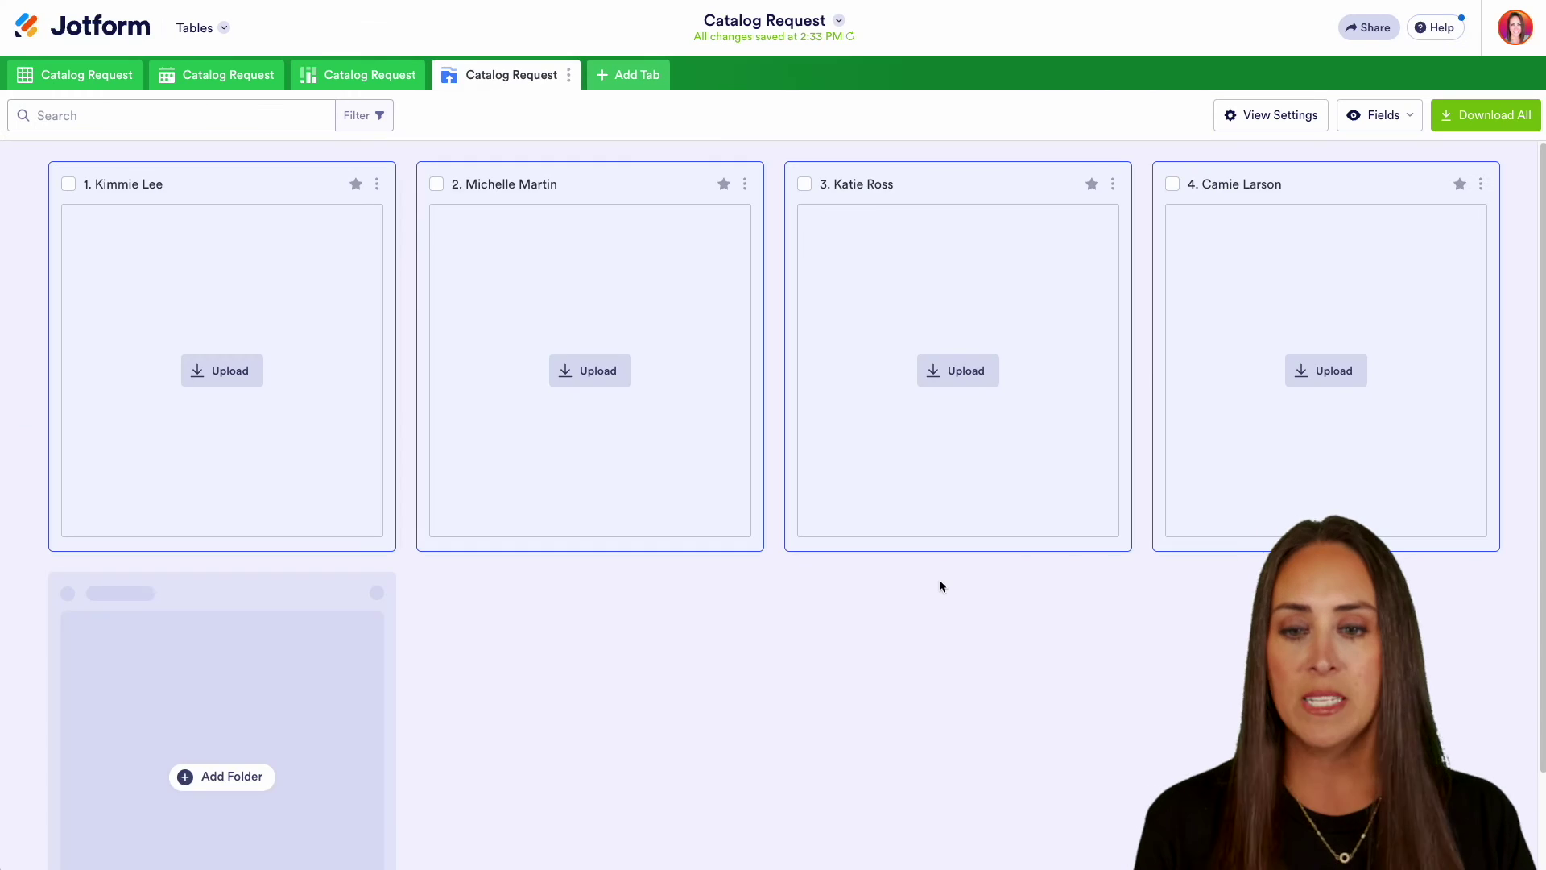
Open the second entry's attachment upload window and close it without adding files
left_click(590, 372)
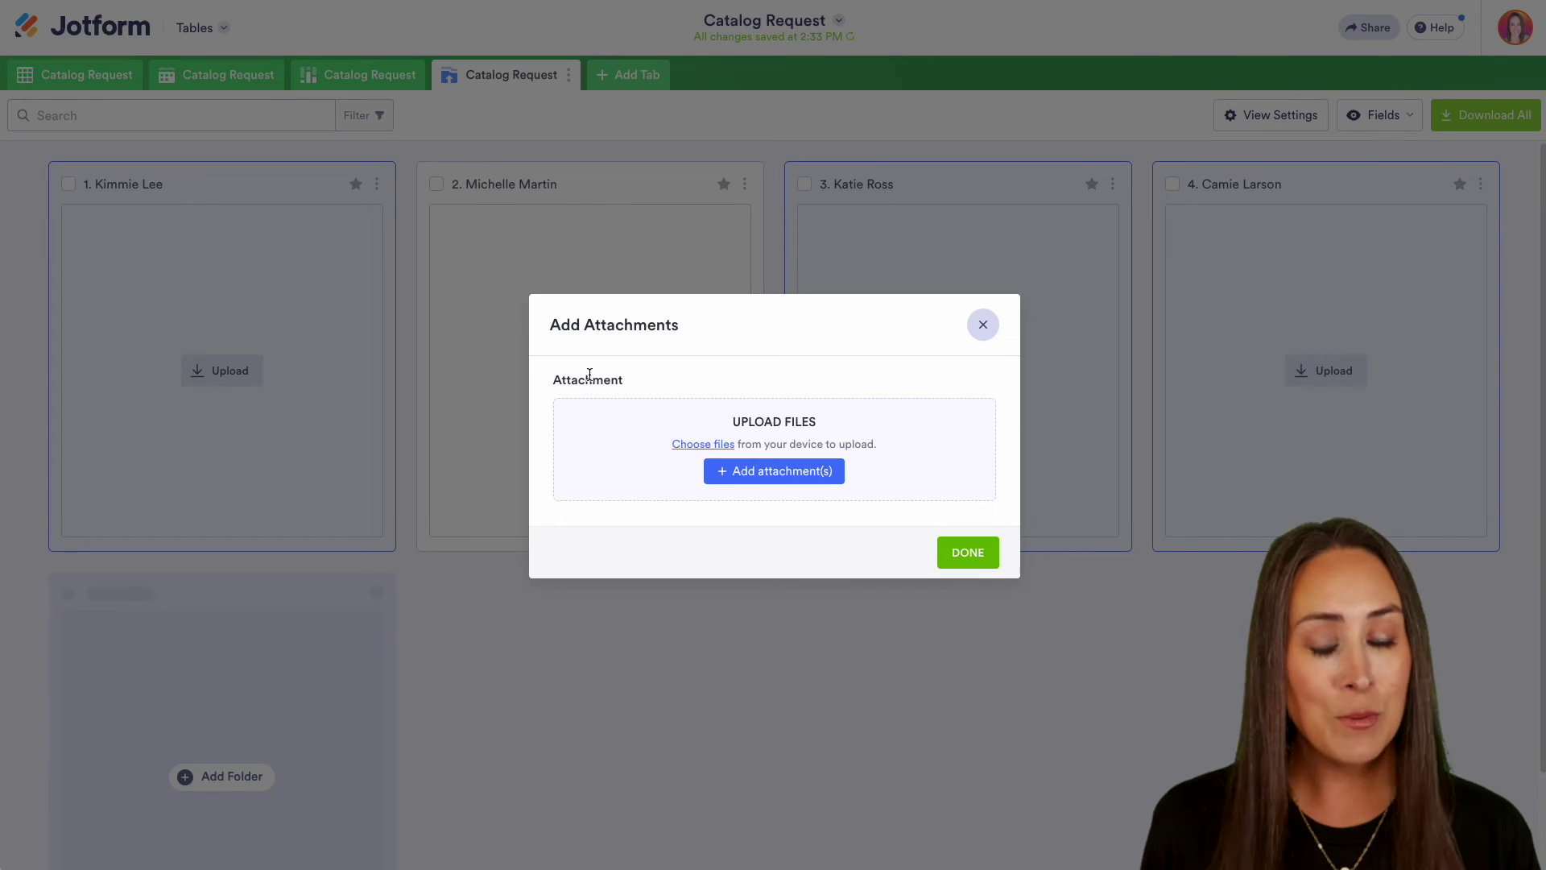
left_click(989, 556)
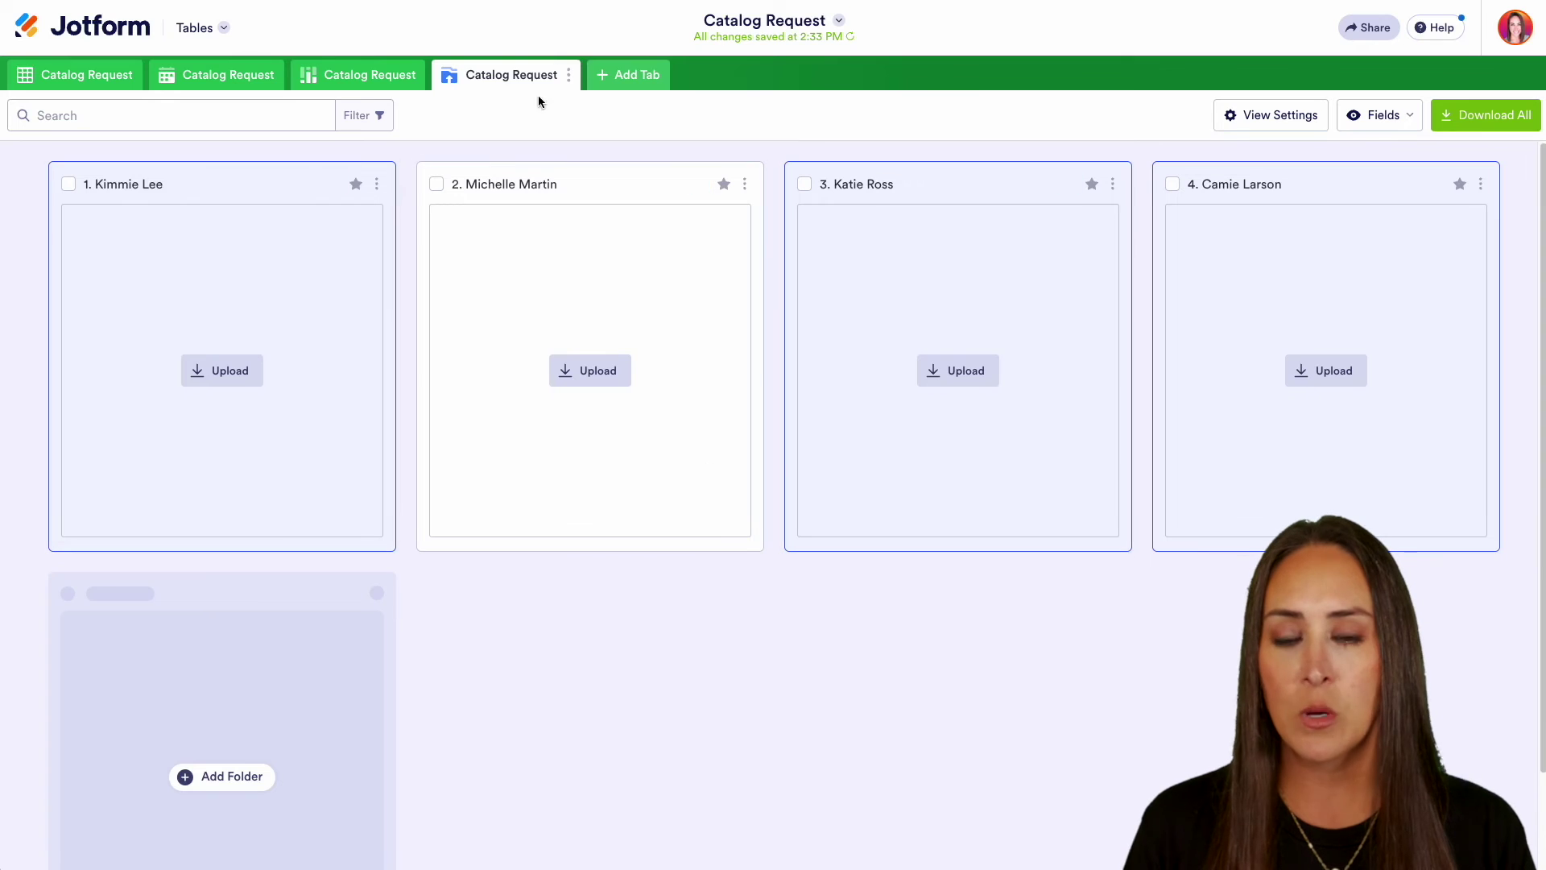
left_click(625, 79)
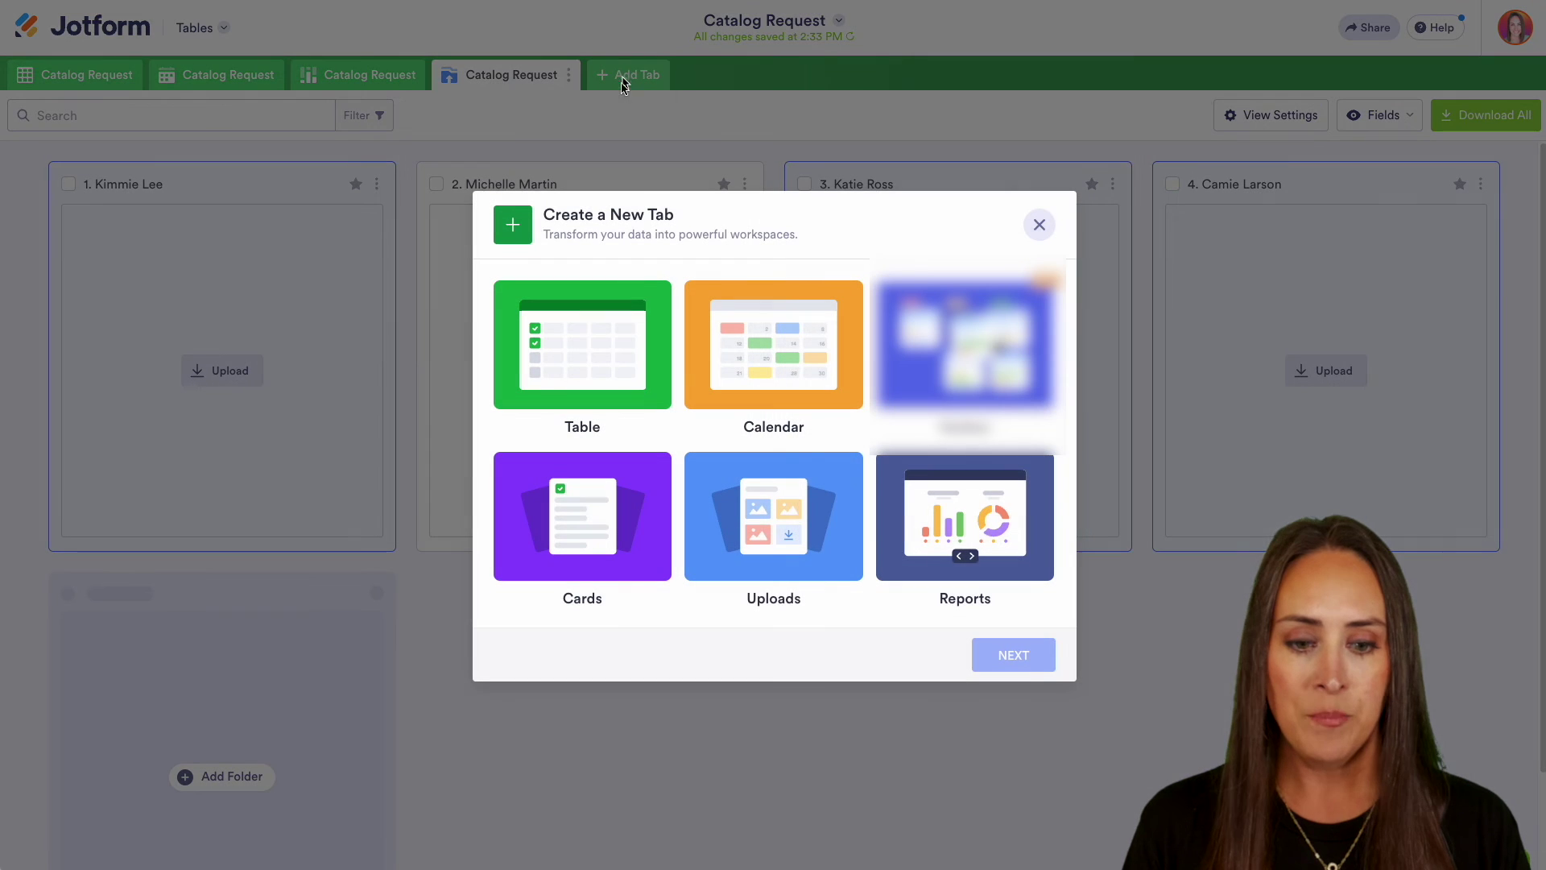
Create a Compact Report from Catalog Request and browse its second and Same address? chart slides
left_click(960, 524)
left_click(1019, 655)
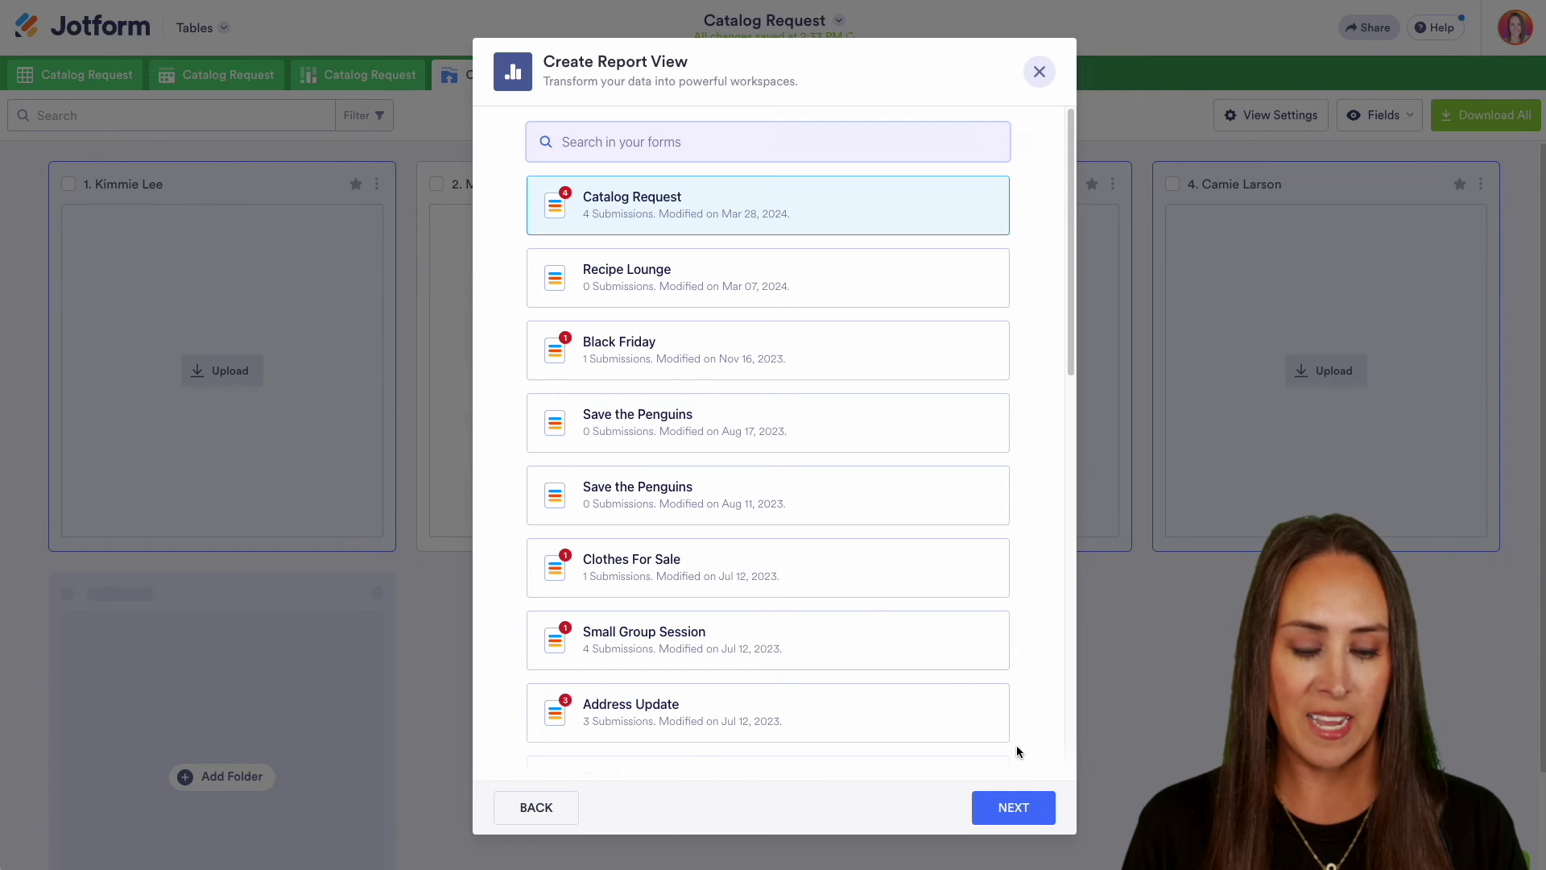
left_click(1012, 805)
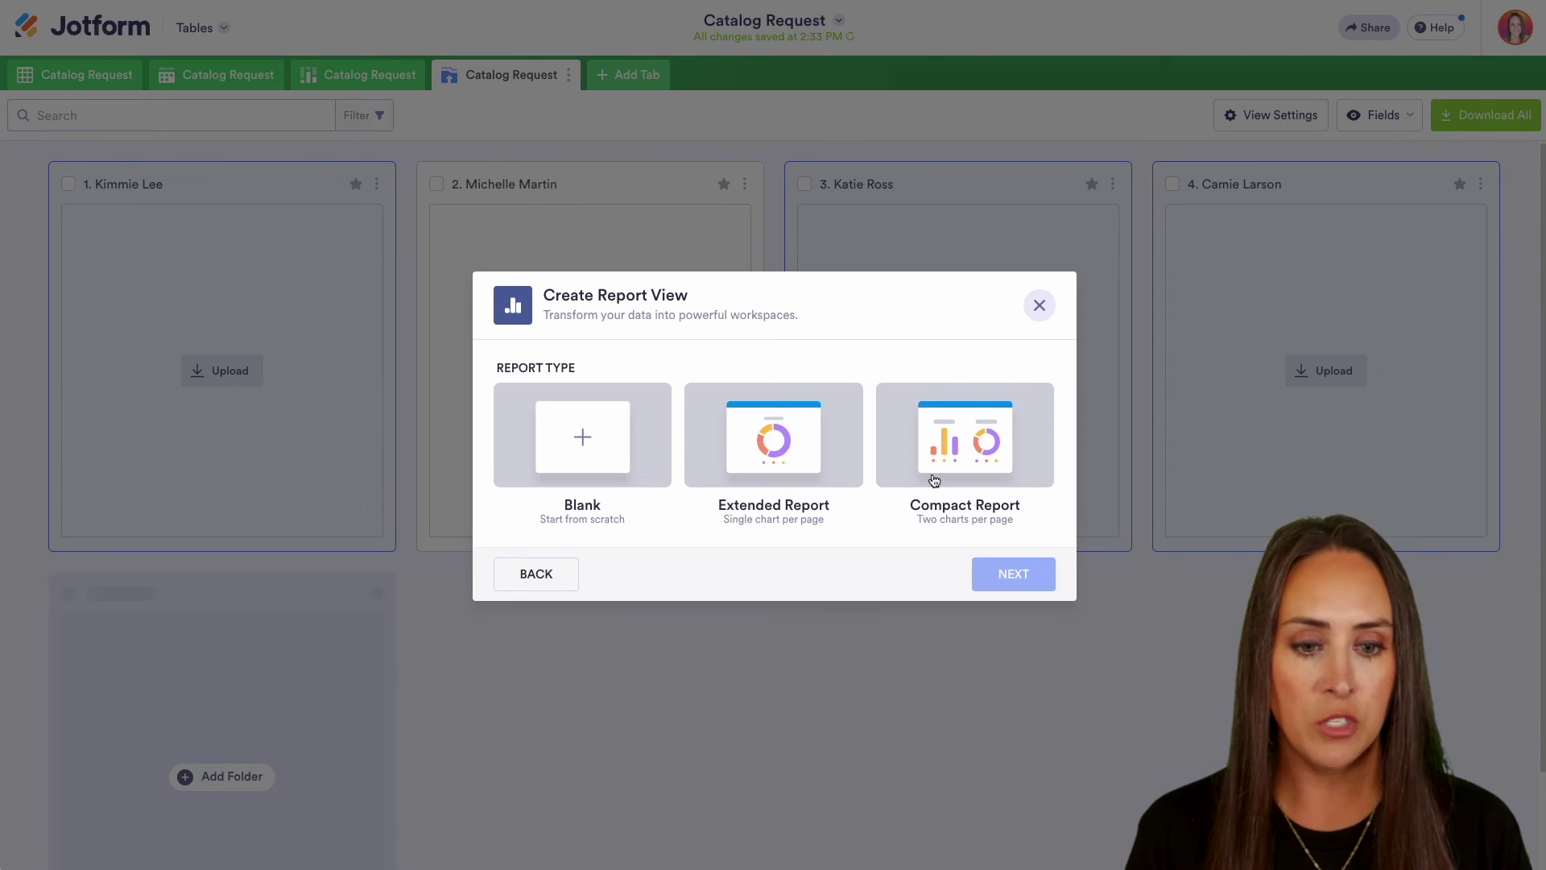
left_click(1007, 423)
left_click(1014, 573)
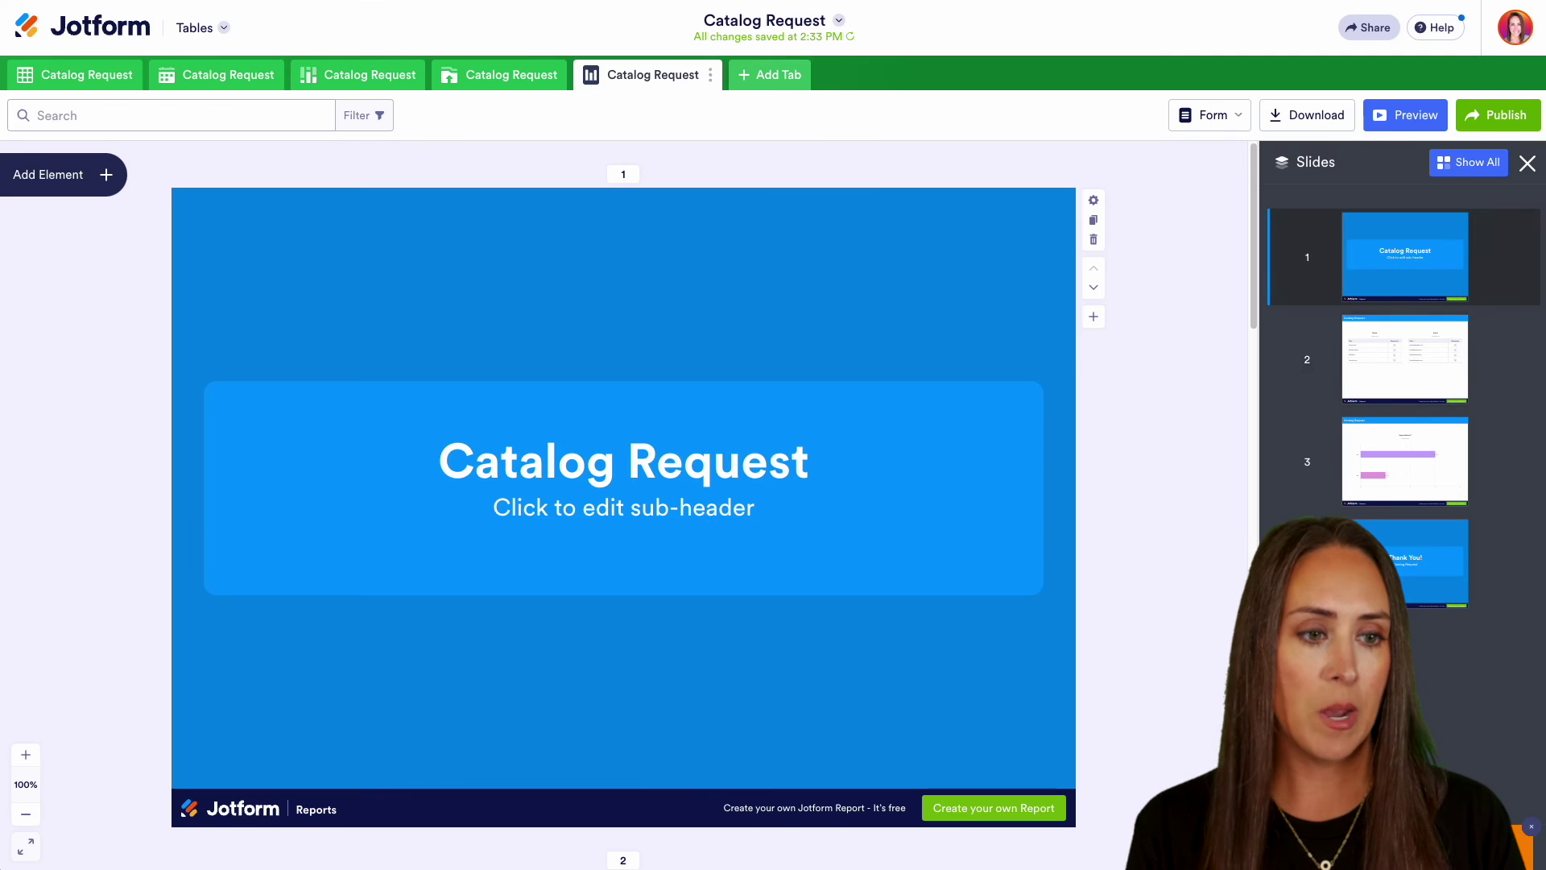
left_click(1399, 384)
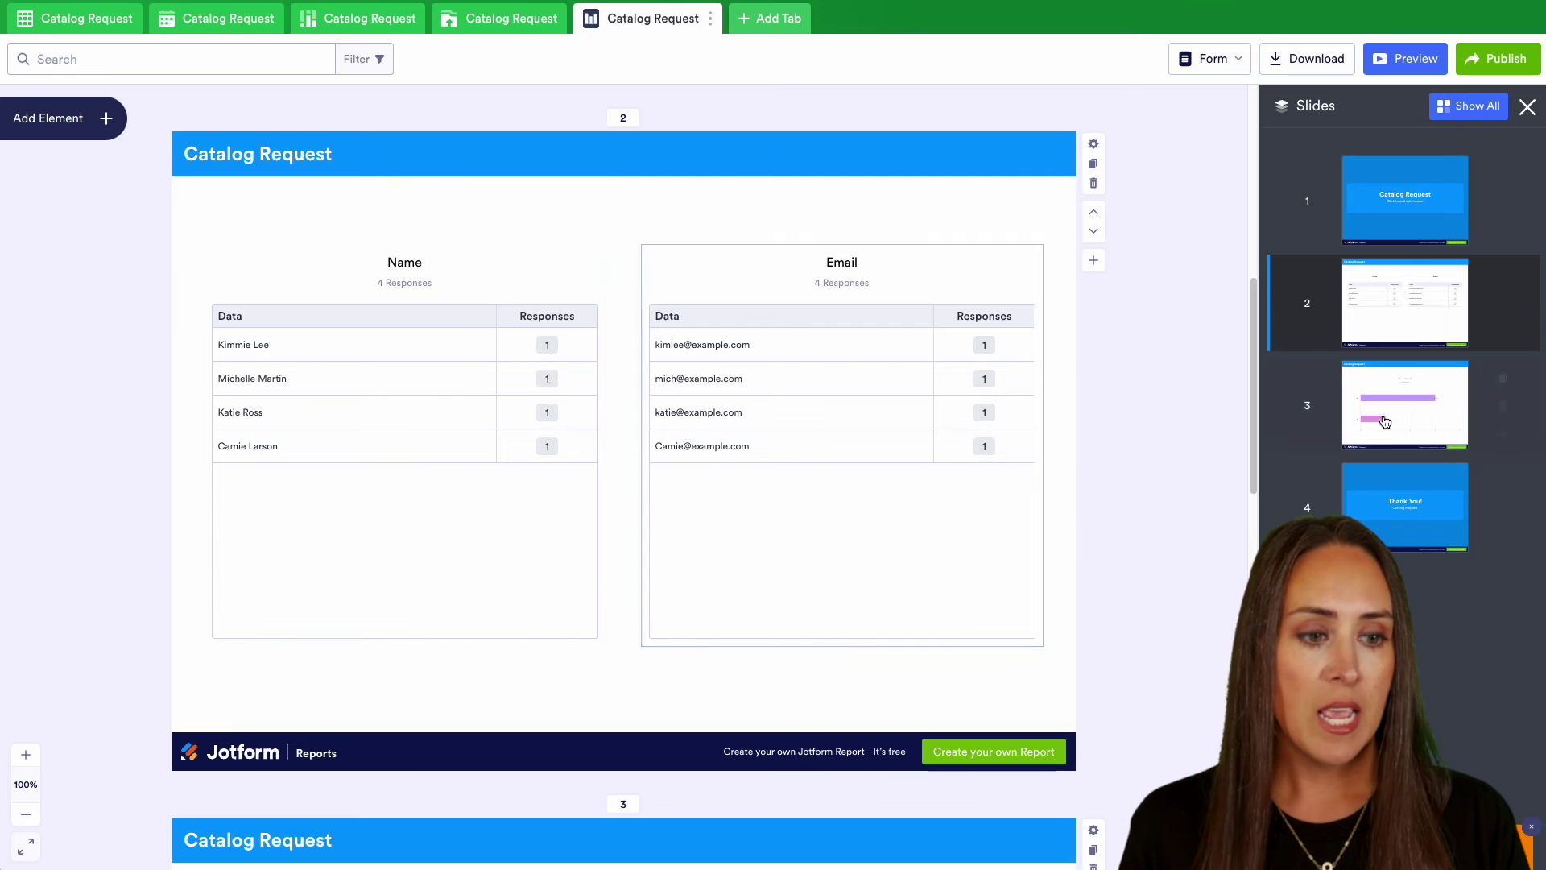
left_click(1426, 425)
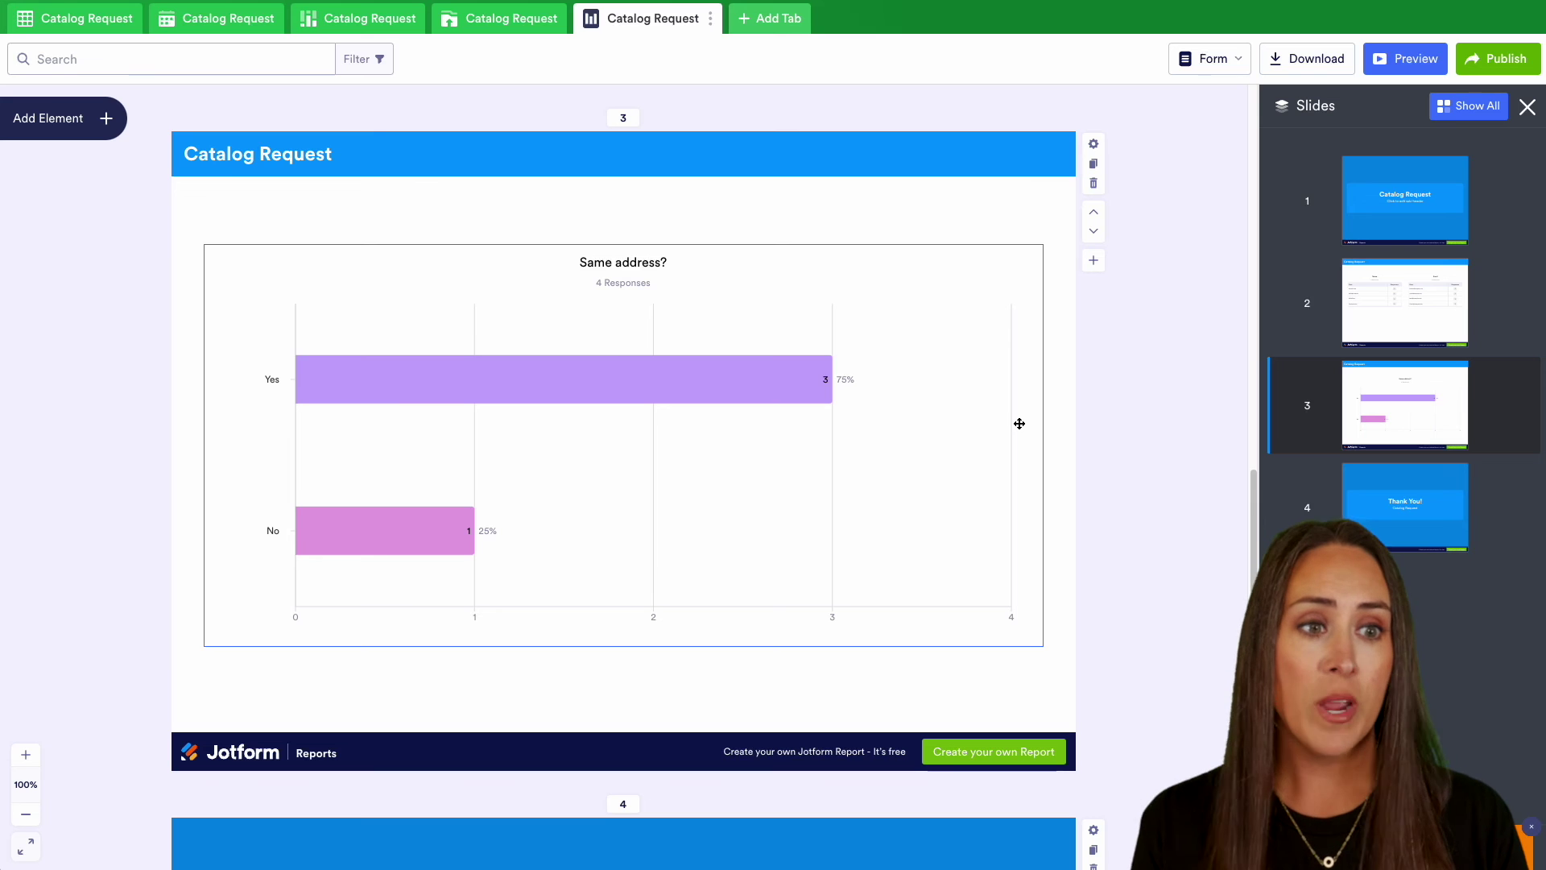
left_click(1519, 62)
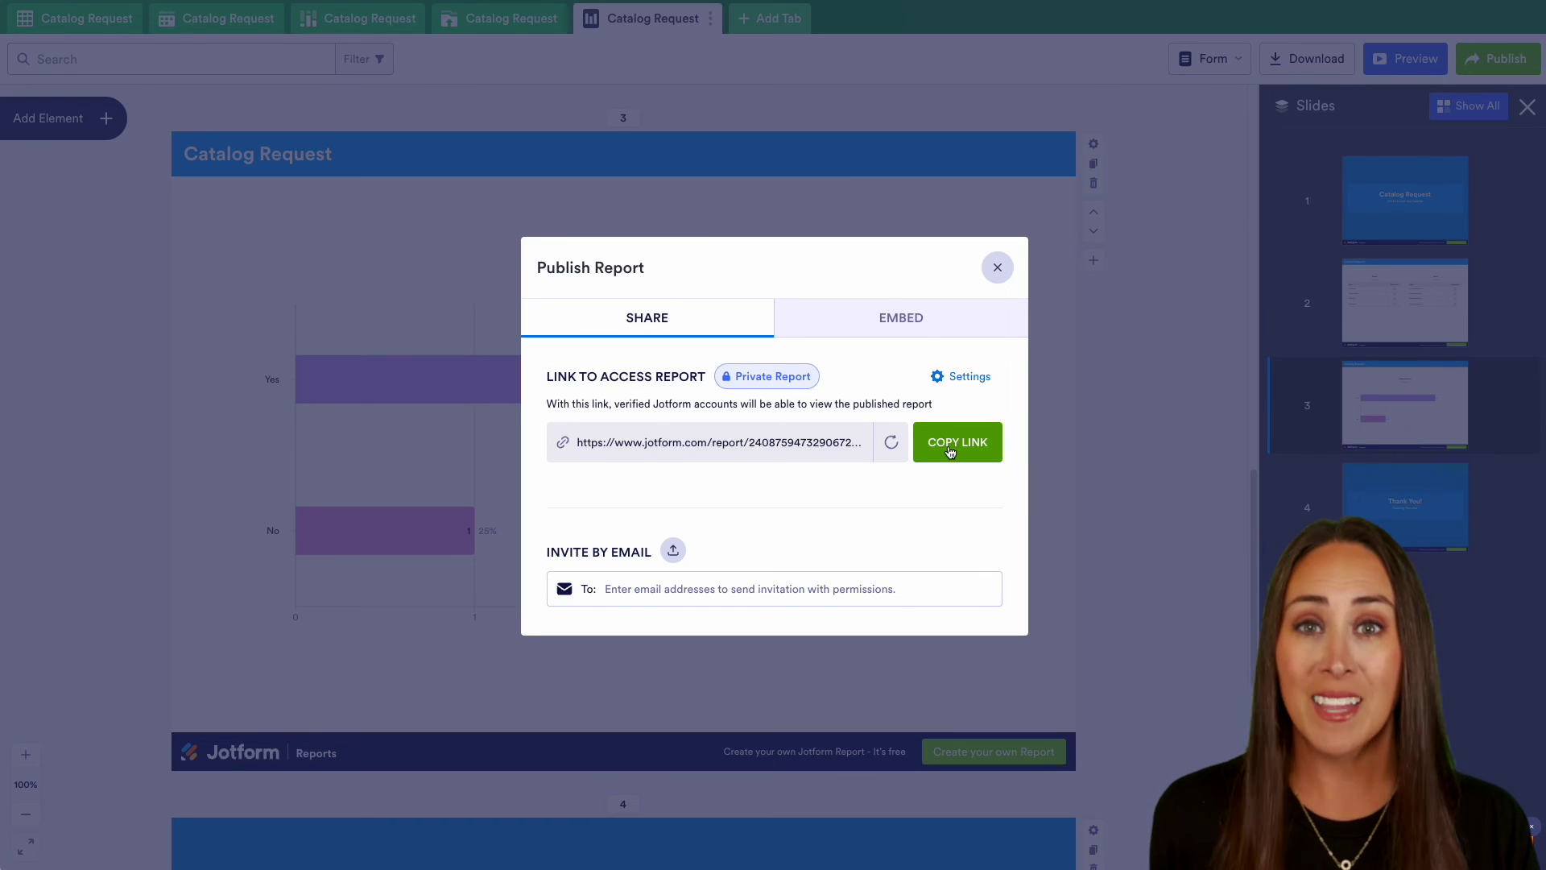
left_click(895, 322)
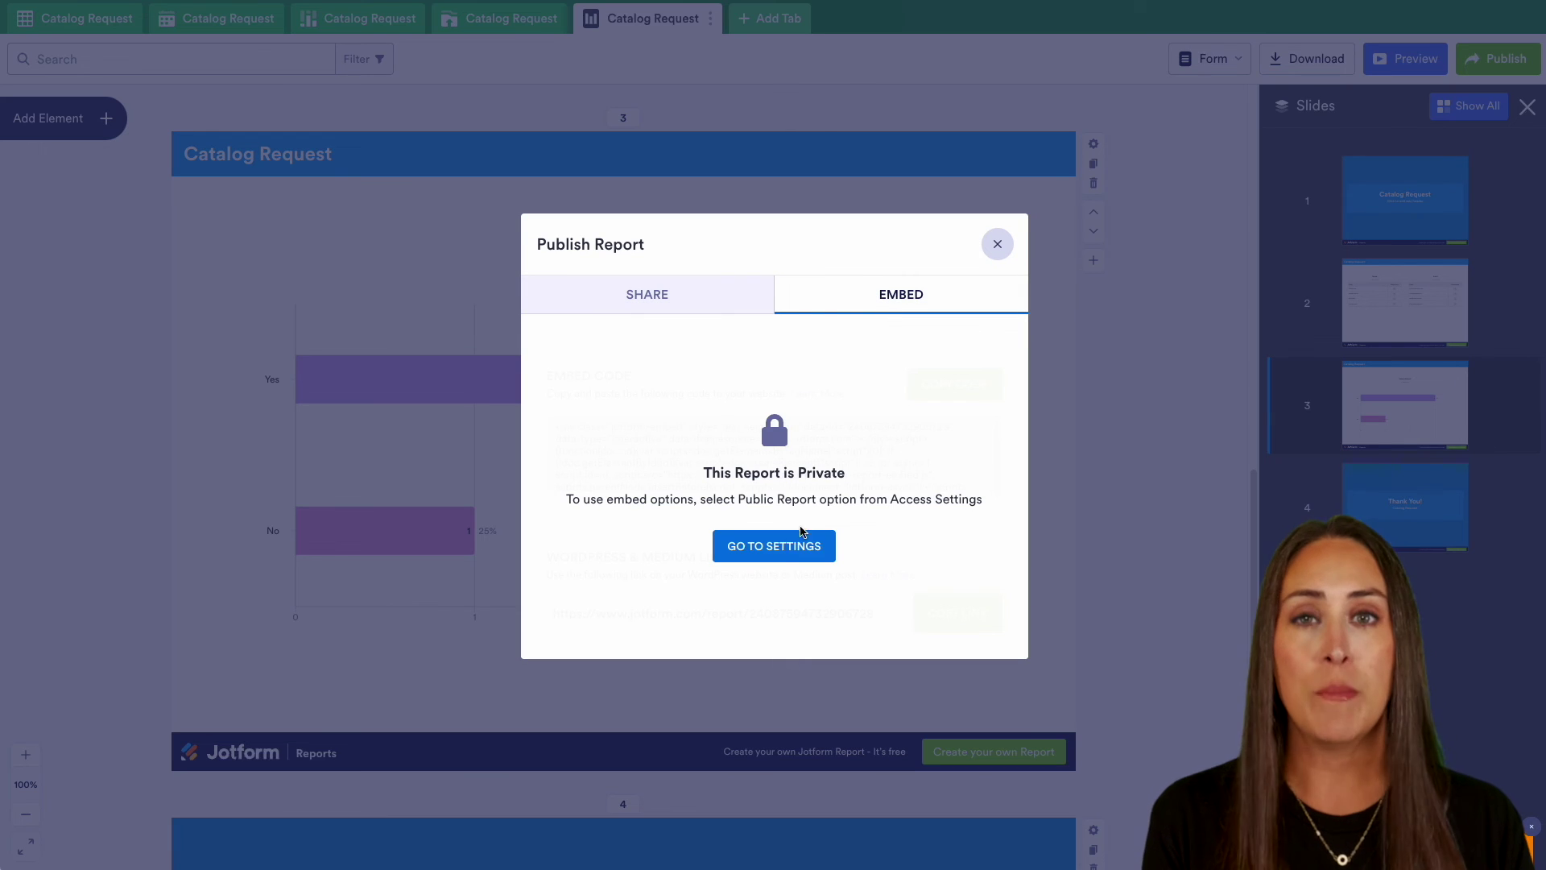
left_click(999, 247)
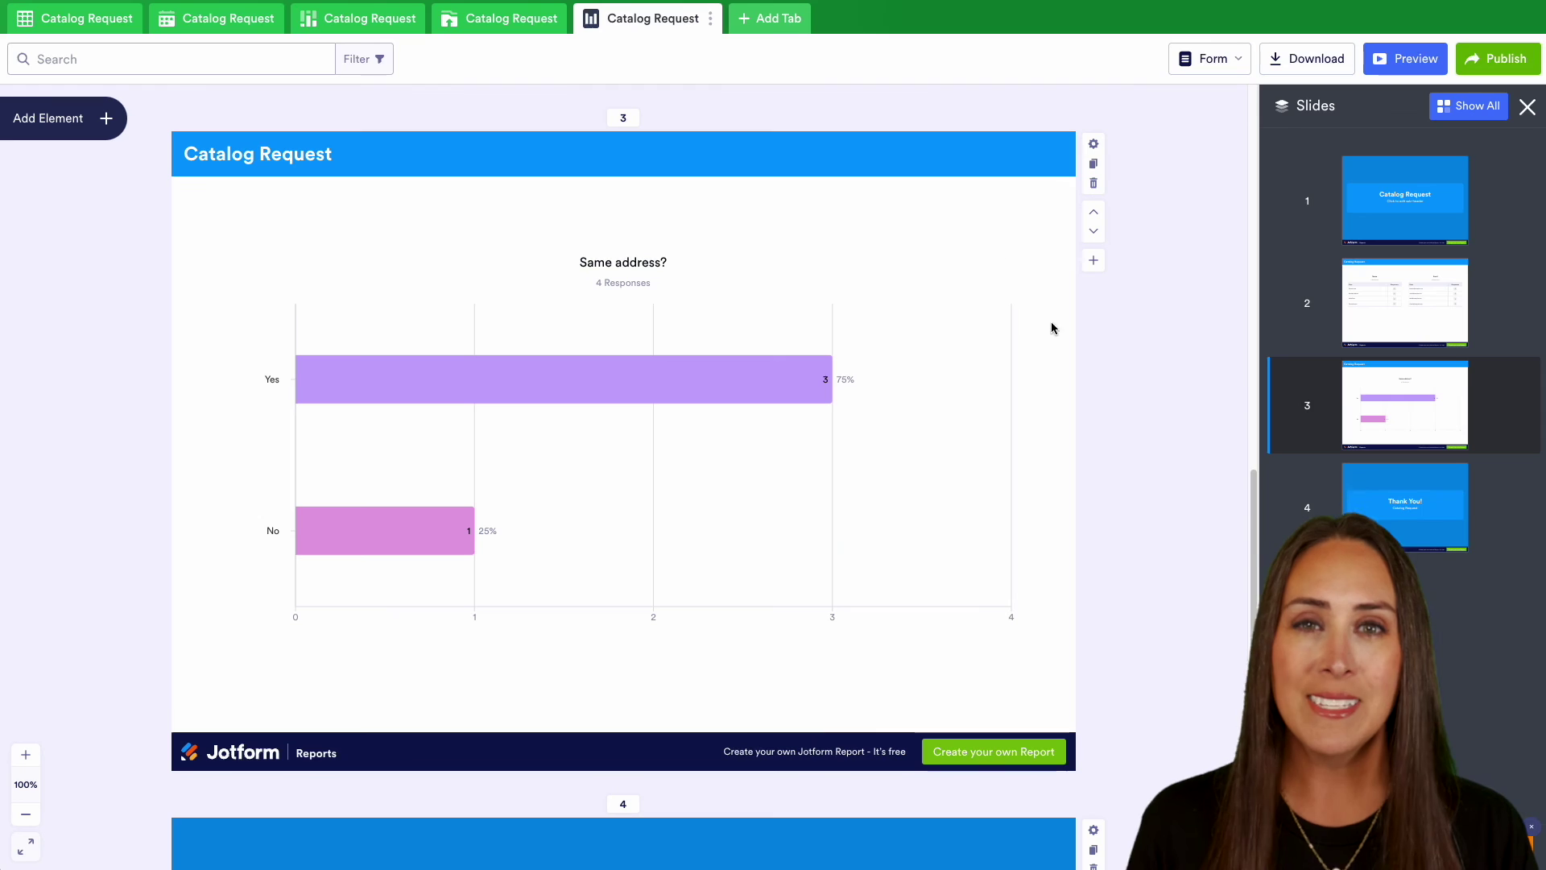